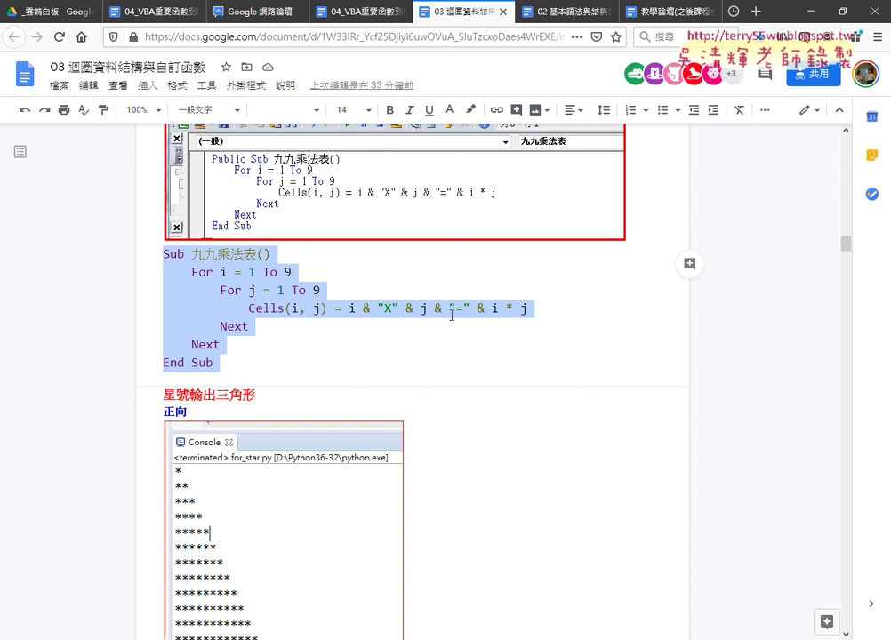
Select the nested For loop of the 九九乘法表 code in the notes, then bring the VBA editor forward.
{"action": "mouse_move", "coordinate": [215, 363]}
{"action": "left_mouse_down"}
{"action": "mouse_move", "coordinate": [139, 282]}
{"action": "mouse_move", "coordinate": [175, 260]}
{"action": "left_mouse_up"}
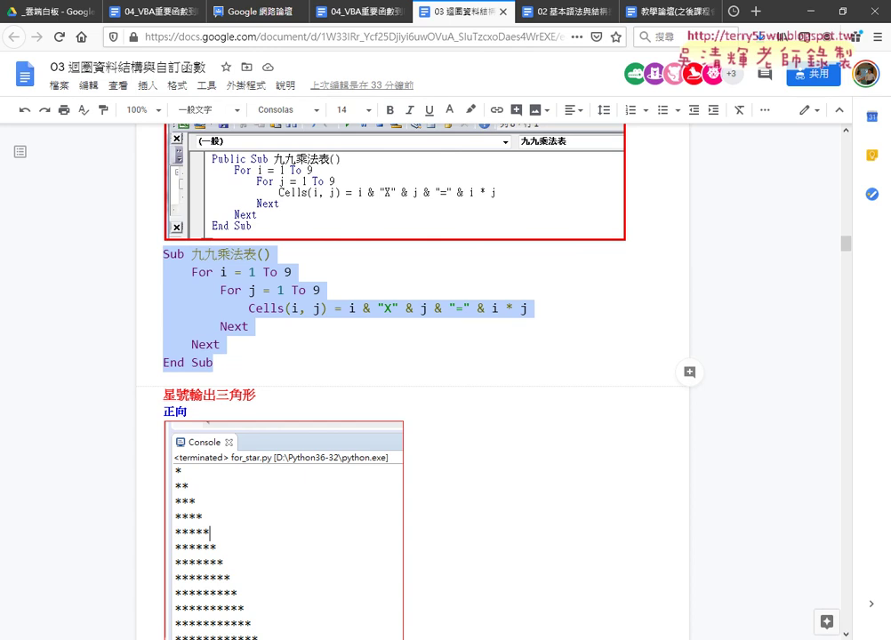
{"action": "left_click", "coordinate": [400, 578]}
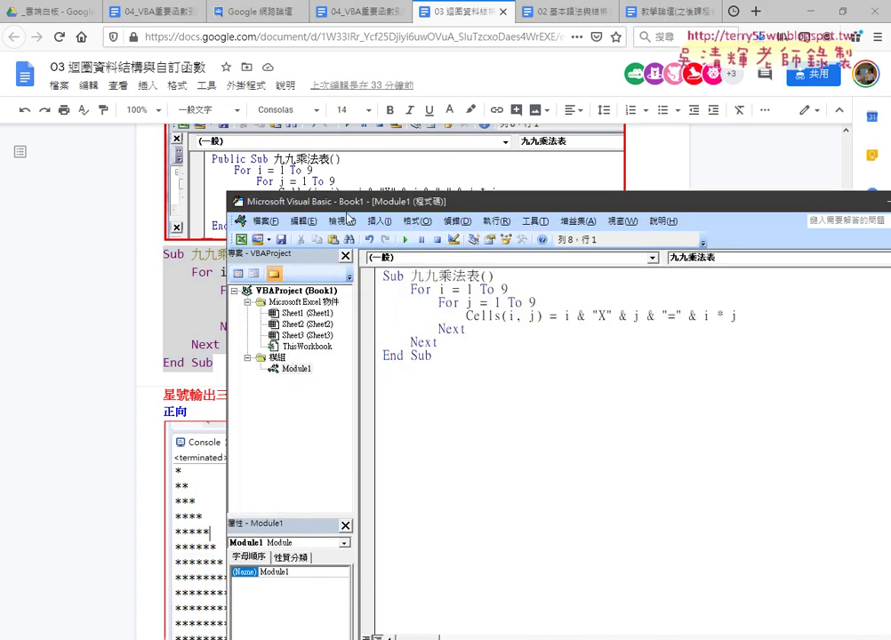
Reopen the VBA editor over the Excel workbook and select Module1 in the project.
{"action": "left_click_drag", "start_coordinate": [349, 203], "coordinate": [214, 55]}
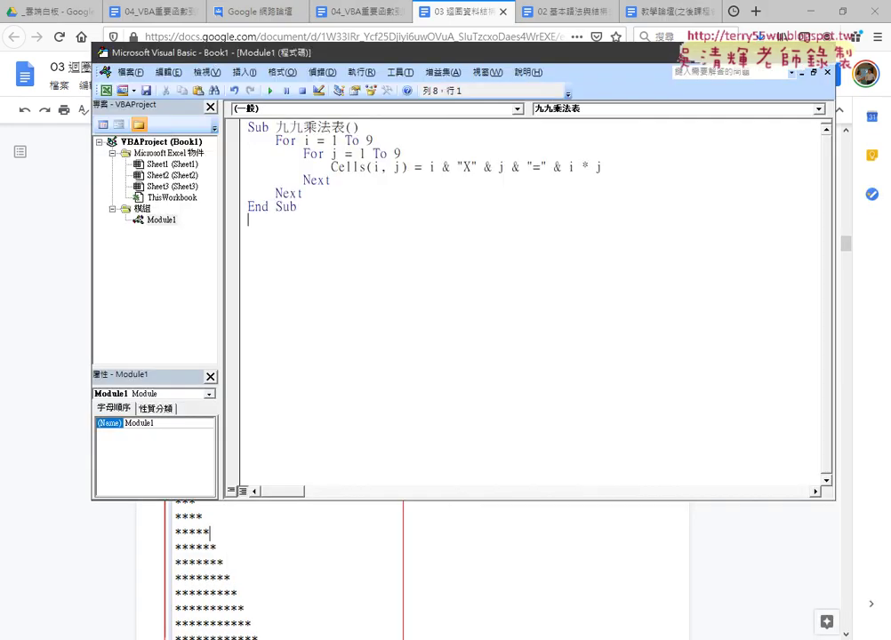
{"action": "left_click", "coordinate": [259, 589]}
{"action": "left_click", "coordinate": [29, 66]}
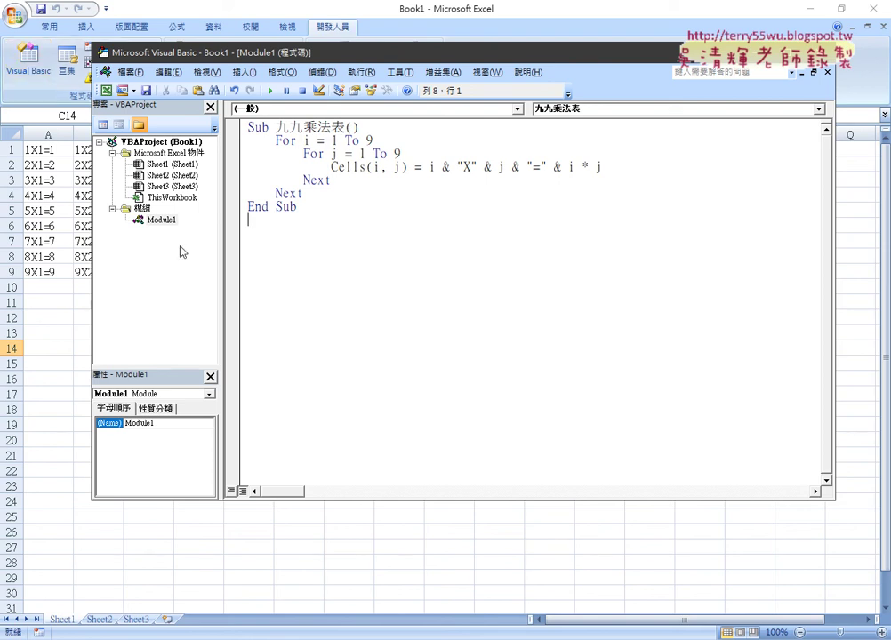
{"action": "left_click", "coordinate": [166, 221]}
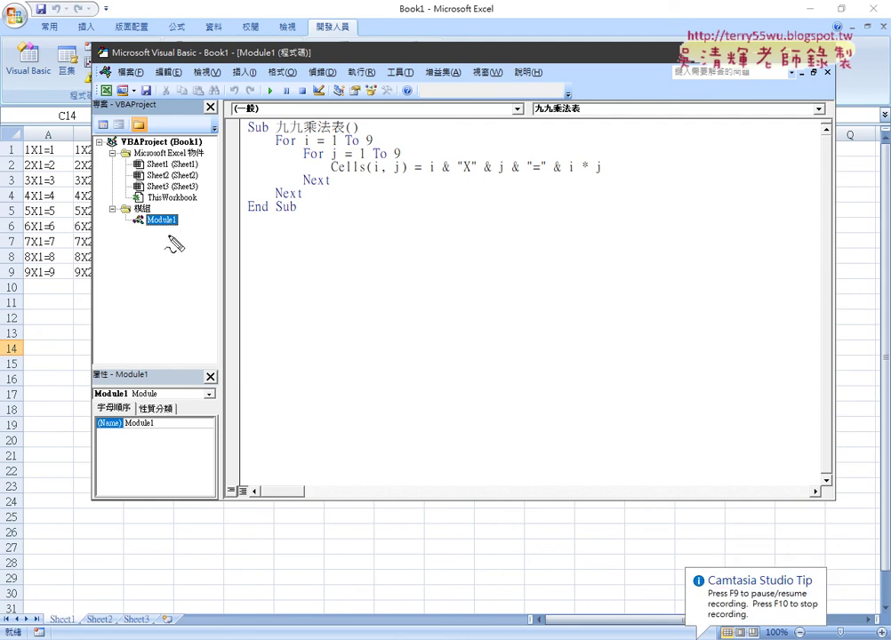
Mark Module1 and the Sub 九九乘法表() declaration, clear the marks, and return to the browser notes.
{"action": "left_click_drag", "start_coordinate": [175, 236], "coordinate": [182, 218]}
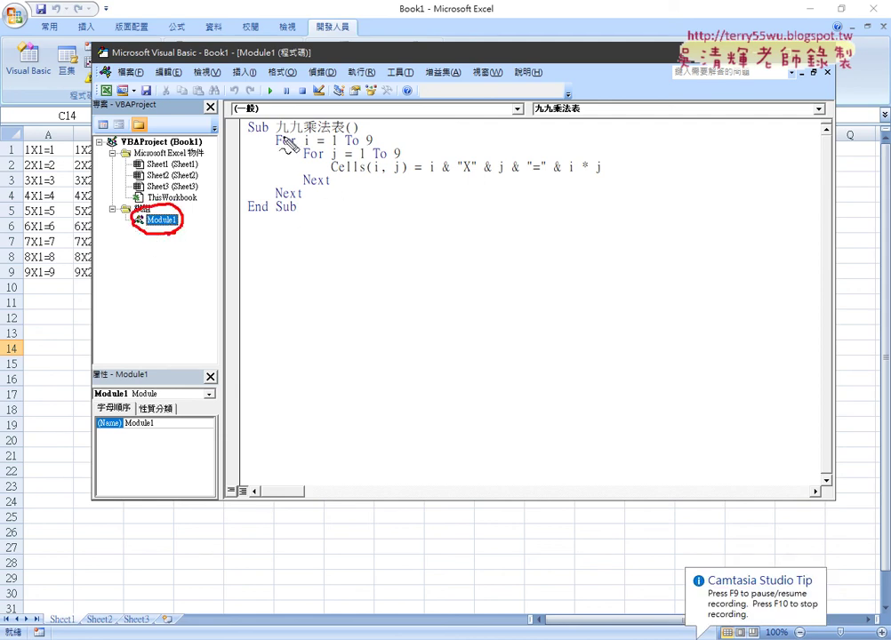
{"action": "left_click_drag", "start_coordinate": [249, 134], "coordinate": [360, 139]}
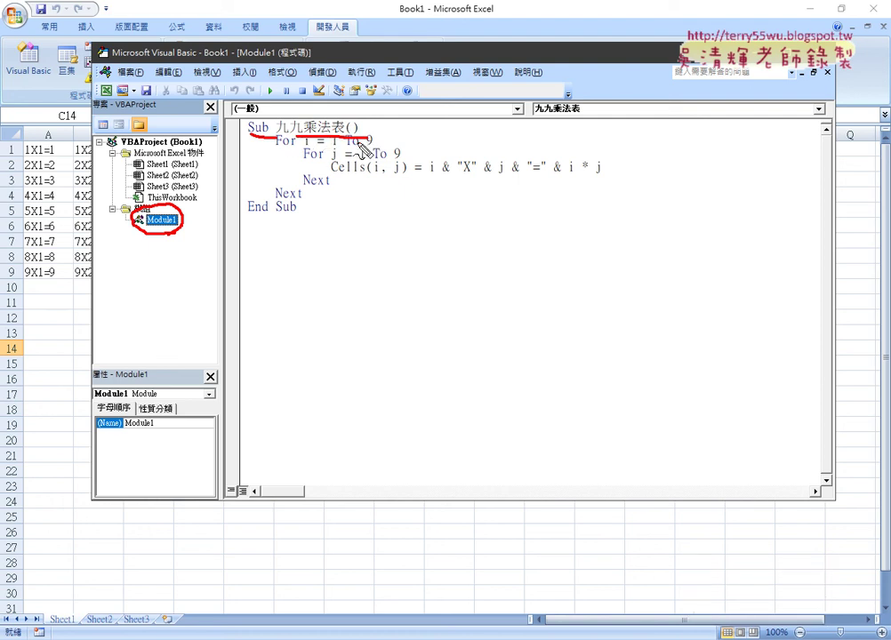
{"action": "key", "text": "Escape"}
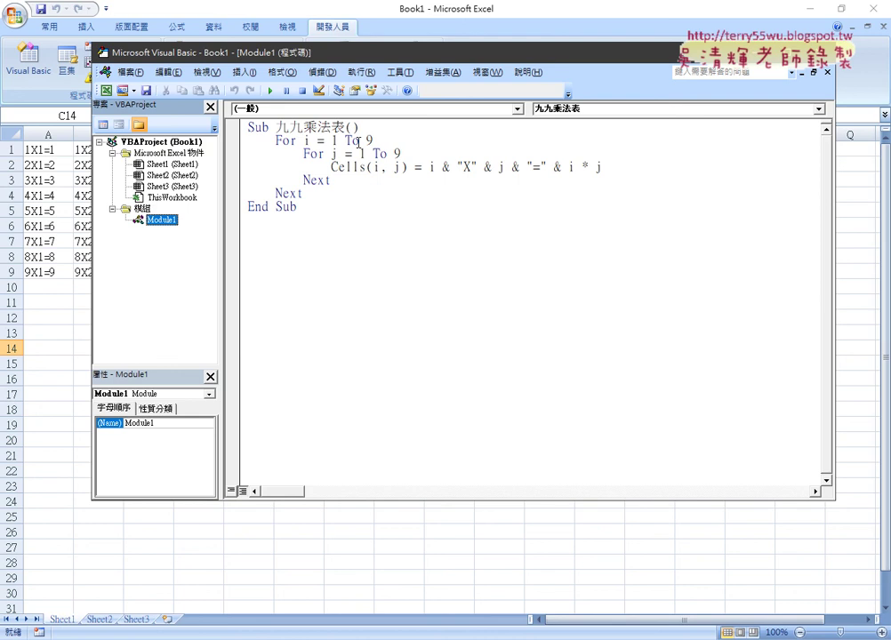
{"action": "left_click", "coordinate": [272, 238]}
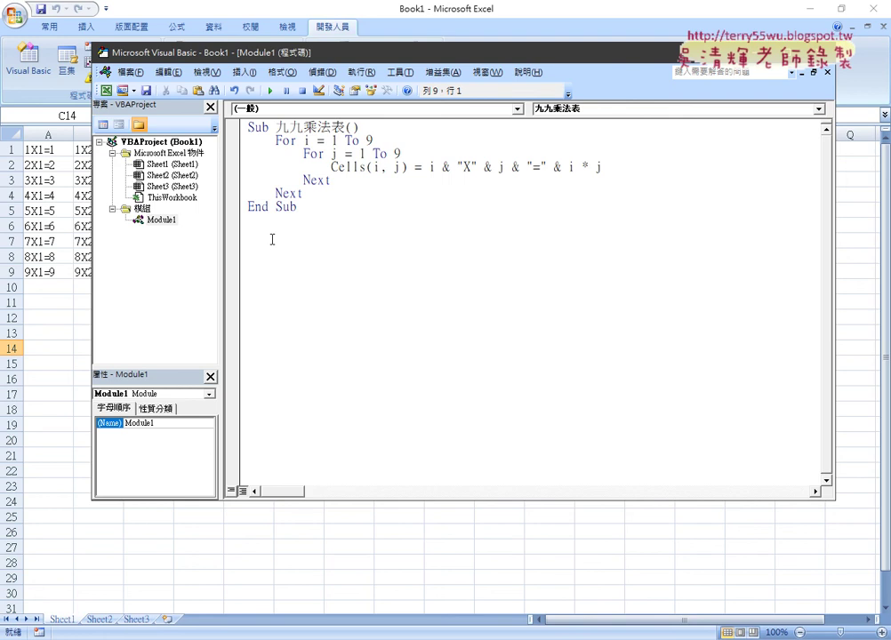
{"action": "key", "text": "alt+Tab"}
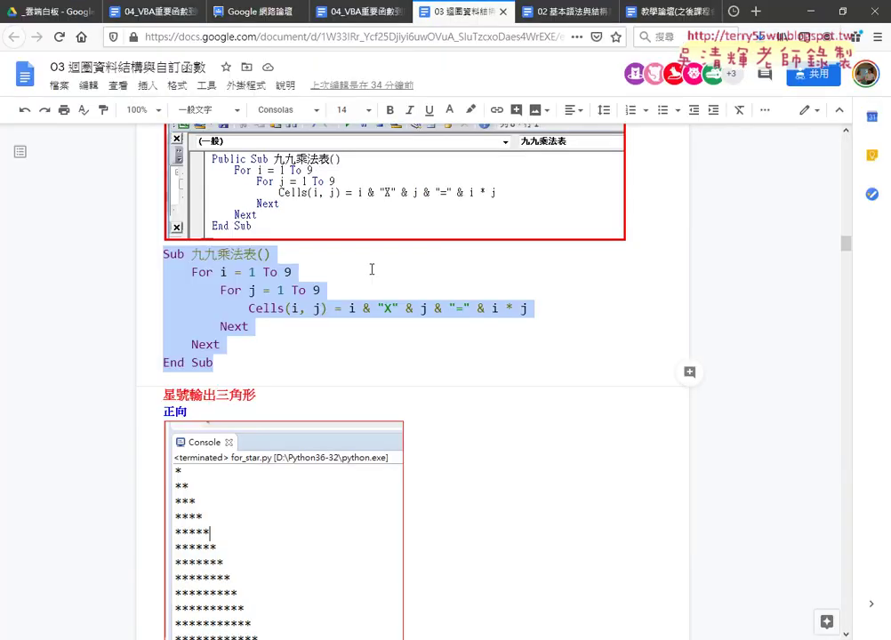
Switch to the 02 基本語法與結構控制 notes and highlight the Python if/elif print lines.
{"action": "key", "text": "ctrl+Tab"}
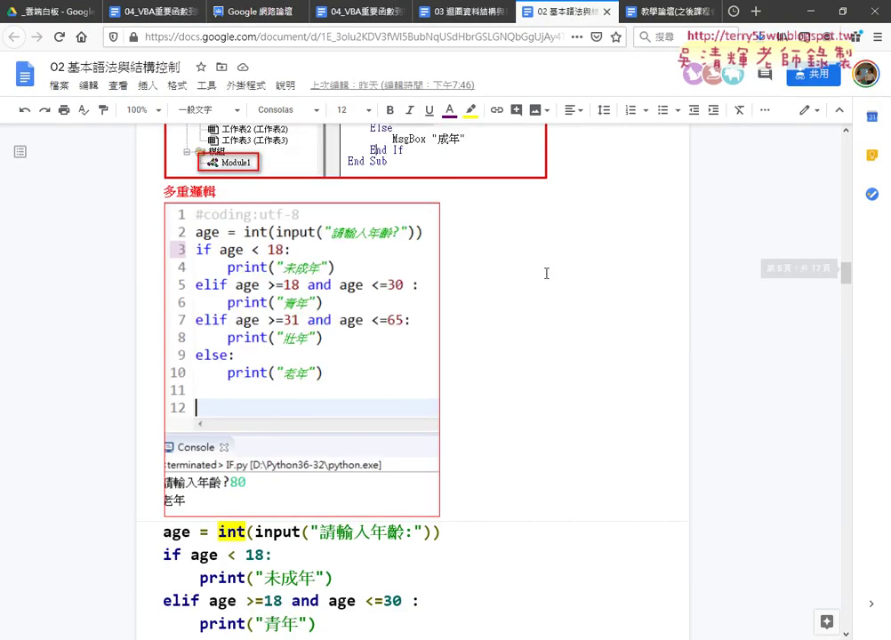
{"action": "scroll", "coordinate": [546, 273], "scroll_direction": "up", "scroll_amount": 2}
{"action": "scroll", "coordinate": [546, 273], "scroll_direction": "up", "scroll_amount": 1}
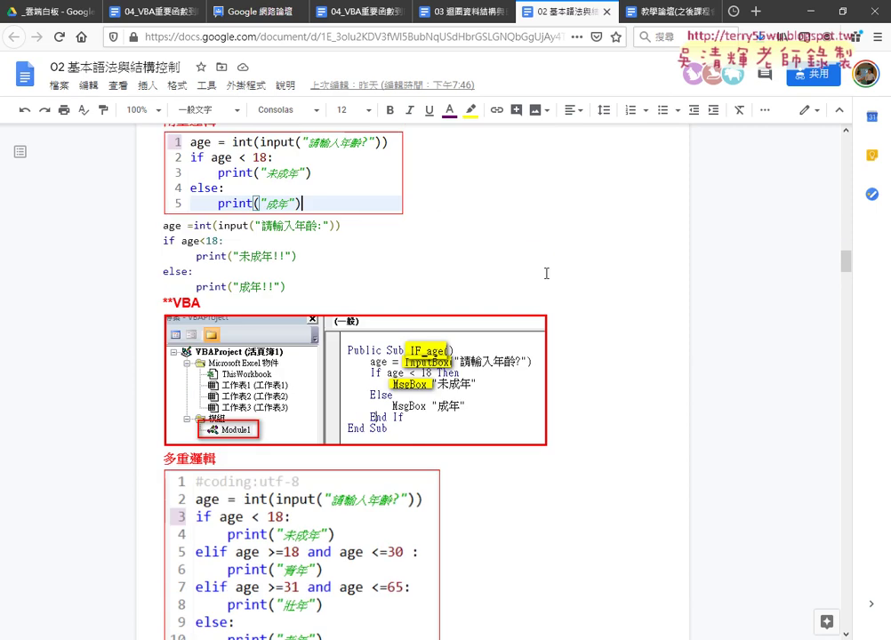
{"action": "scroll", "coordinate": [546, 273], "scroll_direction": "up", "scroll_amount": 3}
{"action": "scroll", "coordinate": [546, 273], "scroll_direction": "down", "scroll_amount": 3}
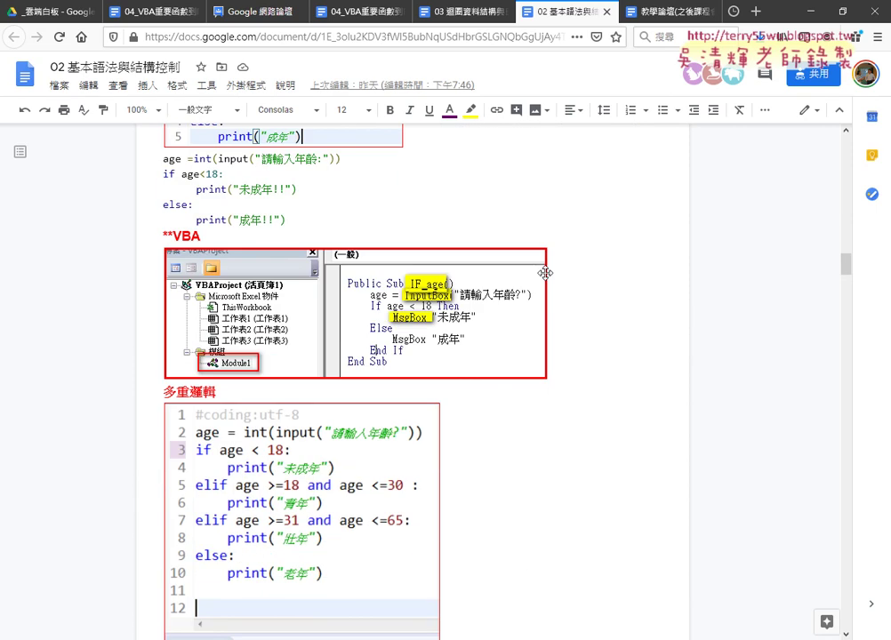
{"action": "scroll", "coordinate": [546, 273], "scroll_direction": "down", "scroll_amount": 2}
{"action": "scroll", "coordinate": [546, 274], "scroll_direction": "down", "scroll_amount": 1}
{"action": "scroll", "coordinate": [546, 273], "scroll_direction": "down", "scroll_amount": 2}
{"action": "scroll", "coordinate": [546, 273], "scroll_direction": "down", "scroll_amount": 1}
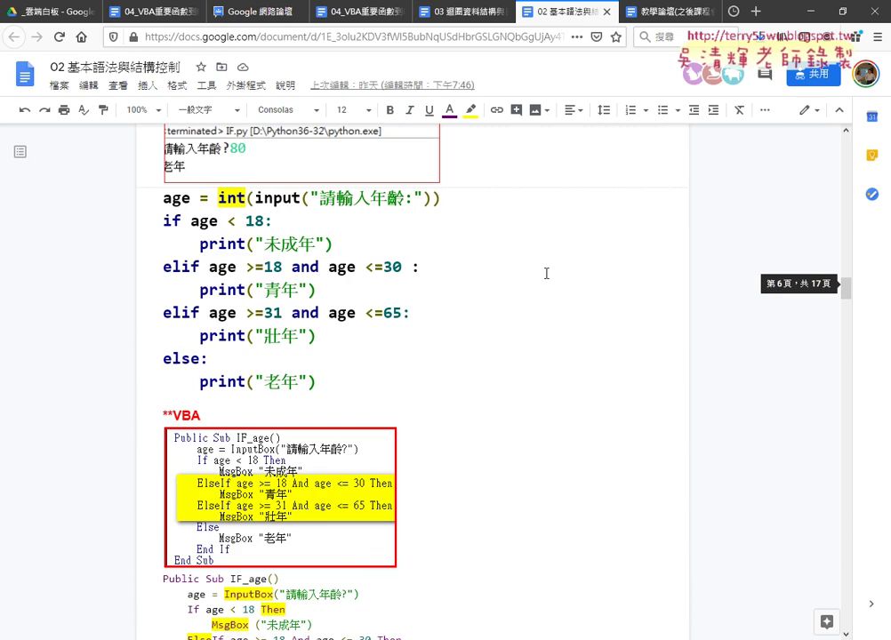
{"action": "mouse_move", "coordinate": [321, 382]}
{"action": "left_mouse_down"}
{"action": "mouse_move", "coordinate": [188, 246]}
{"action": "mouse_move", "coordinate": [165, 197]}
{"action": "left_mouse_up"}
{"action": "left_click", "coordinate": [415, 269]}
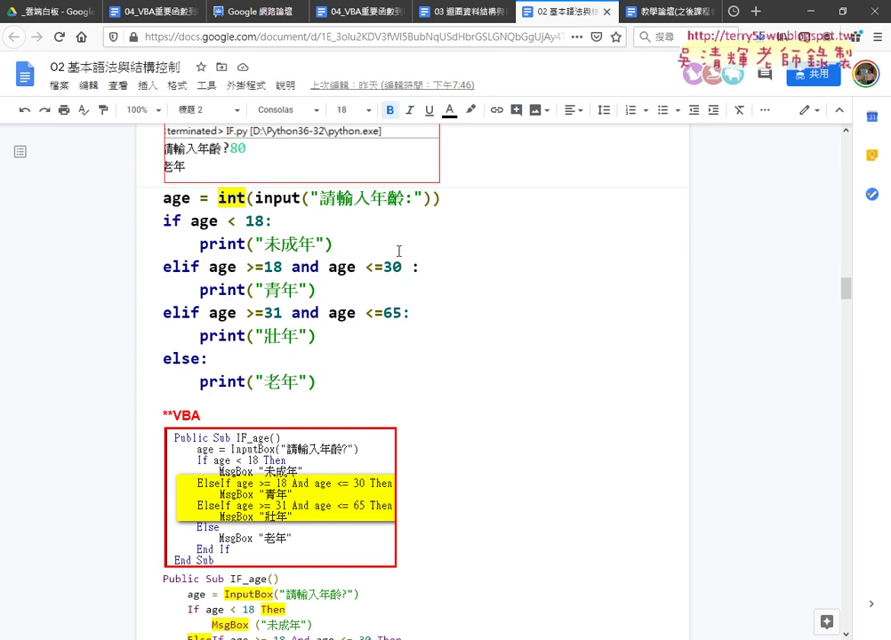
Highlight the age input, MsgBox ("未成年") and Sub lines, then select the whole IF_age macro.
{"action": "double_click", "coordinate": [277, 197]}
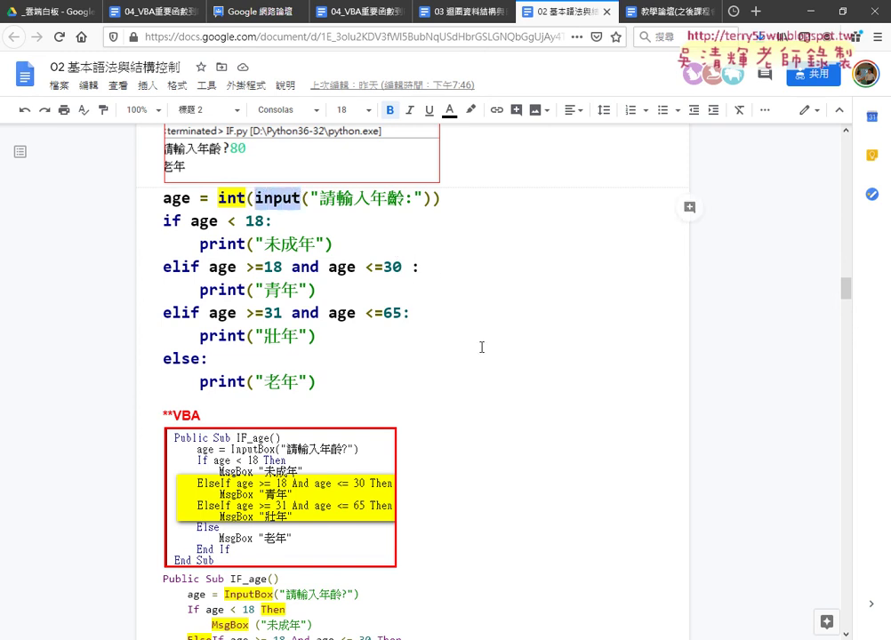
{"action": "scroll", "coordinate": [481, 347], "scroll_direction": "down", "scroll_amount": 1}
{"action": "scroll", "coordinate": [481, 347], "scroll_direction": "down", "scroll_amount": 1}
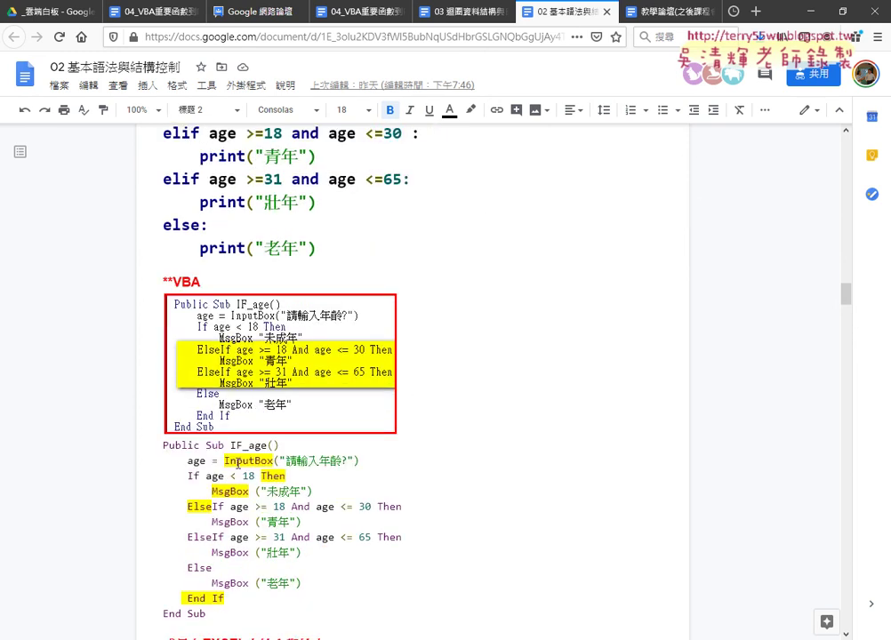
{"action": "left_click_drag", "start_coordinate": [224, 461], "coordinate": [273, 461]}
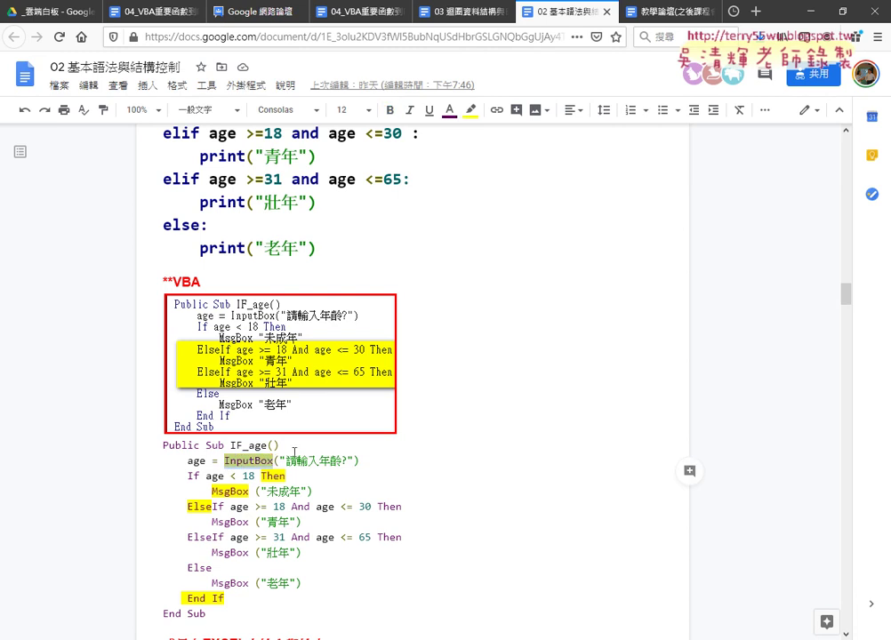
{"action": "scroll", "coordinate": [461, 364], "scroll_direction": "up", "scroll_amount": 1}
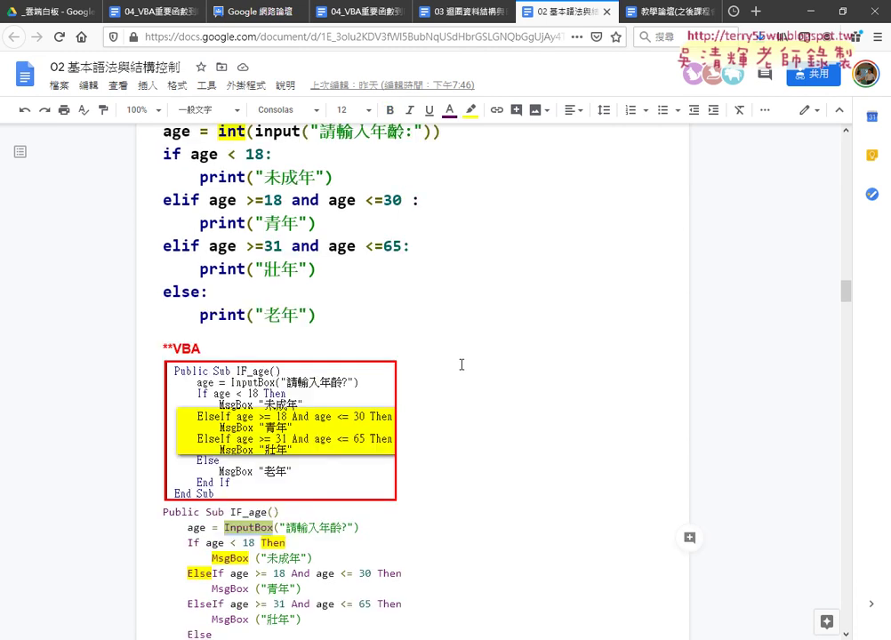
{"action": "left_click_drag", "start_coordinate": [199, 177], "coordinate": [347, 175]}
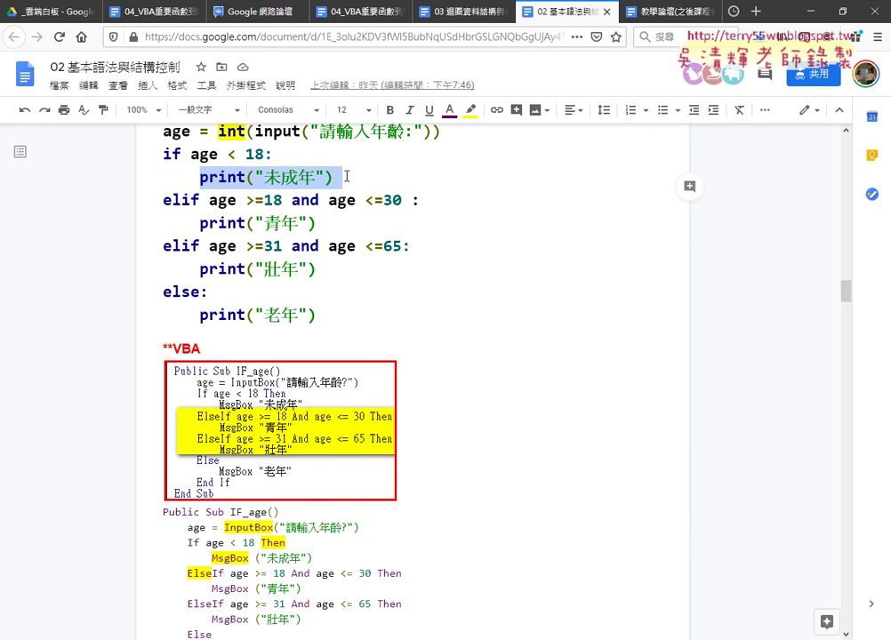
{"action": "scroll", "coordinate": [348, 175], "scroll_direction": "down", "scroll_amount": 1}
{"action": "left_click_drag", "start_coordinate": [212, 491], "coordinate": [313, 491]}
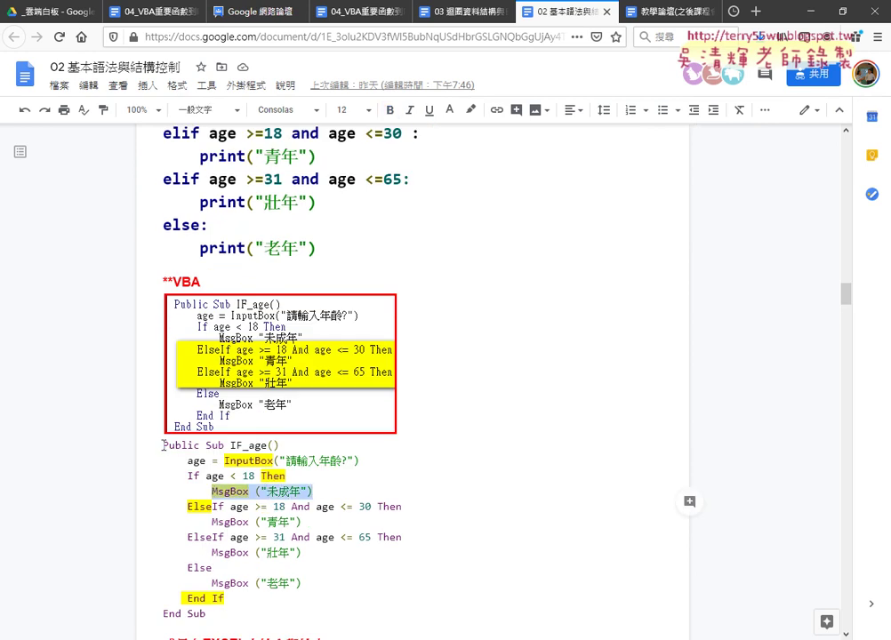
{"action": "left_click_drag", "start_coordinate": [163, 445], "coordinate": [297, 450]}
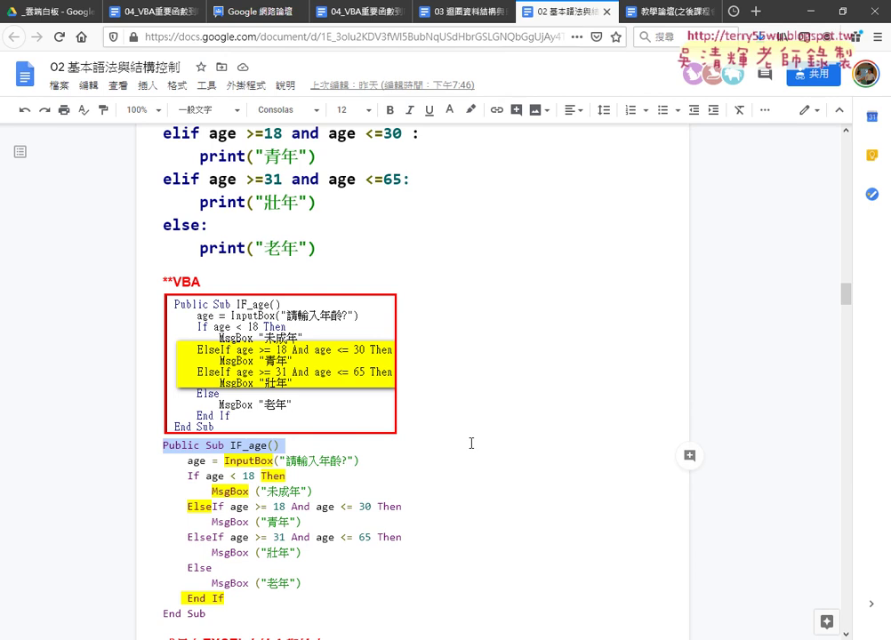
{"action": "scroll", "coordinate": [472, 441], "scroll_direction": "down", "scroll_amount": 3}
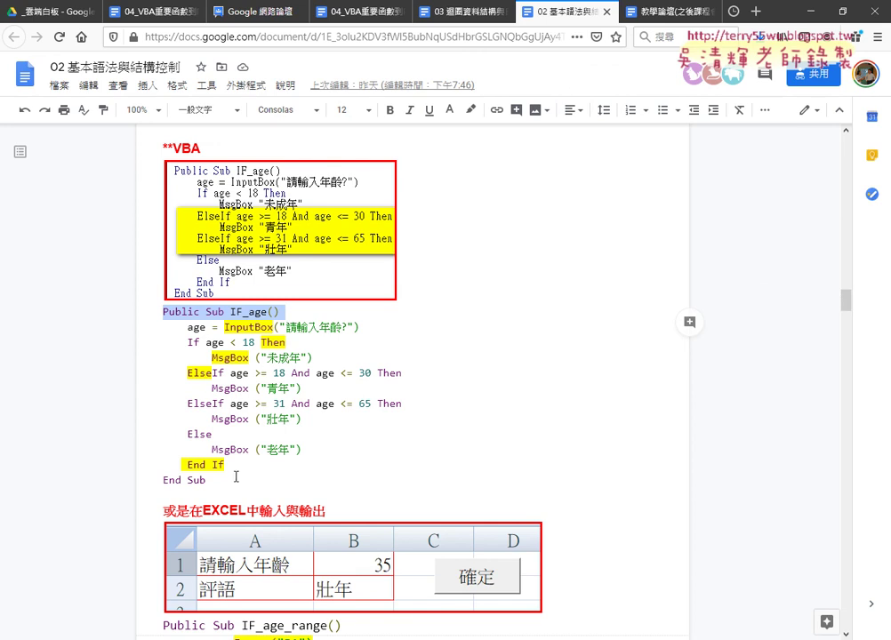
{"action": "mouse_move", "coordinate": [205, 480]}
{"action": "left_mouse_down"}
{"action": "mouse_move", "coordinate": [126, 349]}
{"action": "mouse_move", "coordinate": [125, 324]}
{"action": "left_mouse_up"}
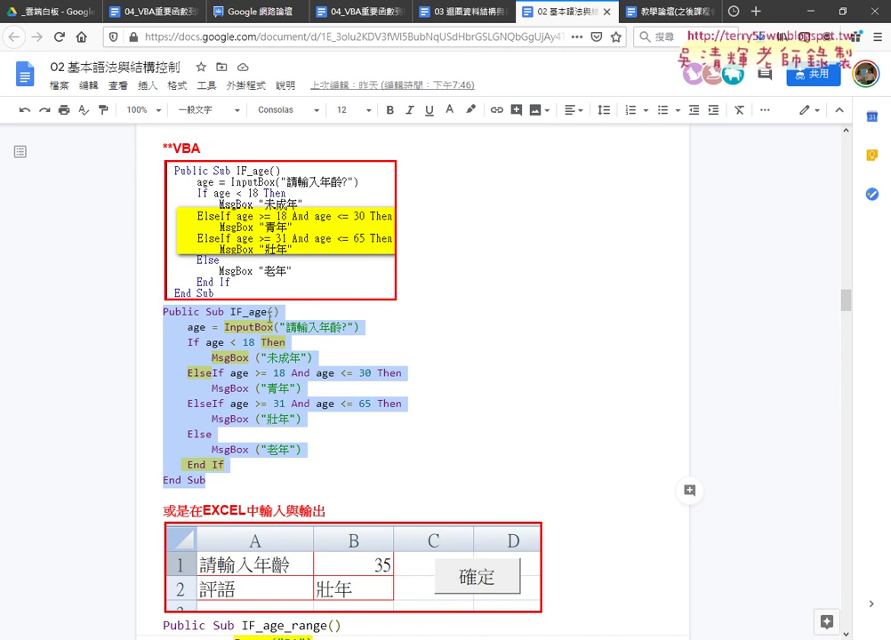
Paste IF_age below 九九乘法表 in Module1, then narrow the editor and move it beside the sheet.
{"action": "left_click", "coordinate": [323, 639]}
{"action": "left_click", "coordinate": [398, 569]}
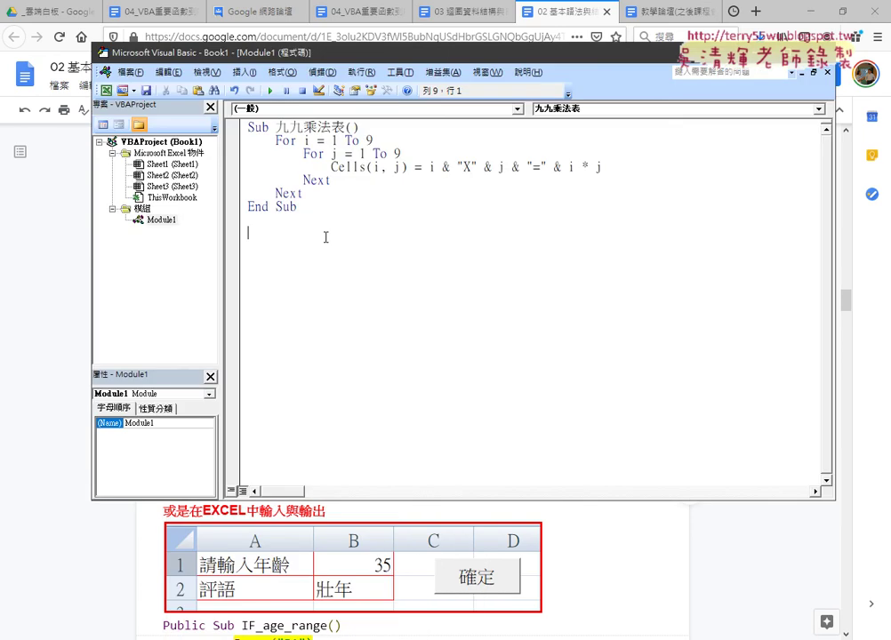
{"action": "left_click_drag", "start_coordinate": [246, 207], "coordinate": [297, 207]}
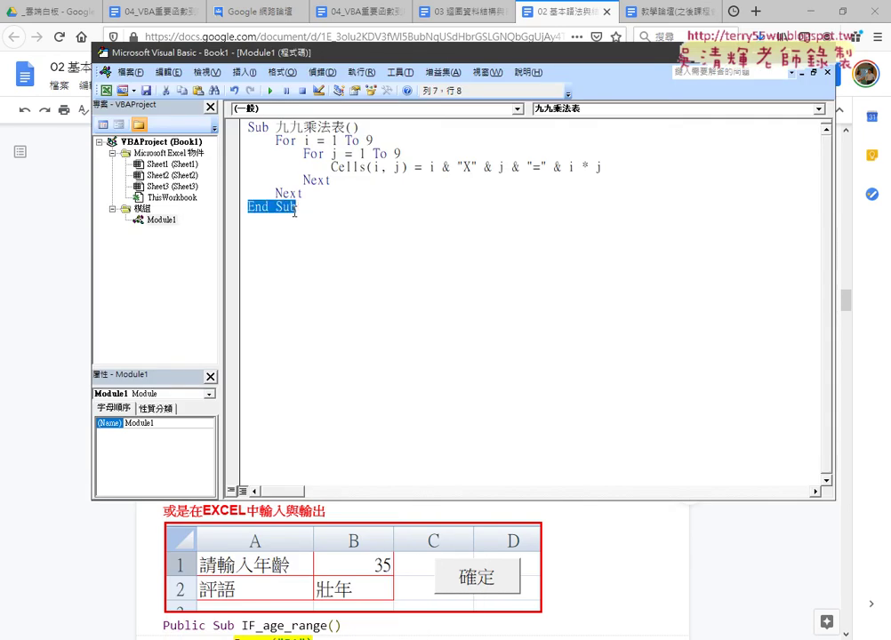
{"action": "left_click", "coordinate": [270, 230]}
{"action": "type", "text": "Public Sub IF_age()     age = InputBox(\"請輸入年齡?\")     If age < 18 Then         MsgBox (\"未成年\")     ElseIf age >= 18 And age <= 30 Then         MsgBox (\"青年\")     ElseIf age >= 31 And age <= 65 Then         MsgBox (\"壯年\")     Else         MsgBox (\"老年\")     End If End Sub"}
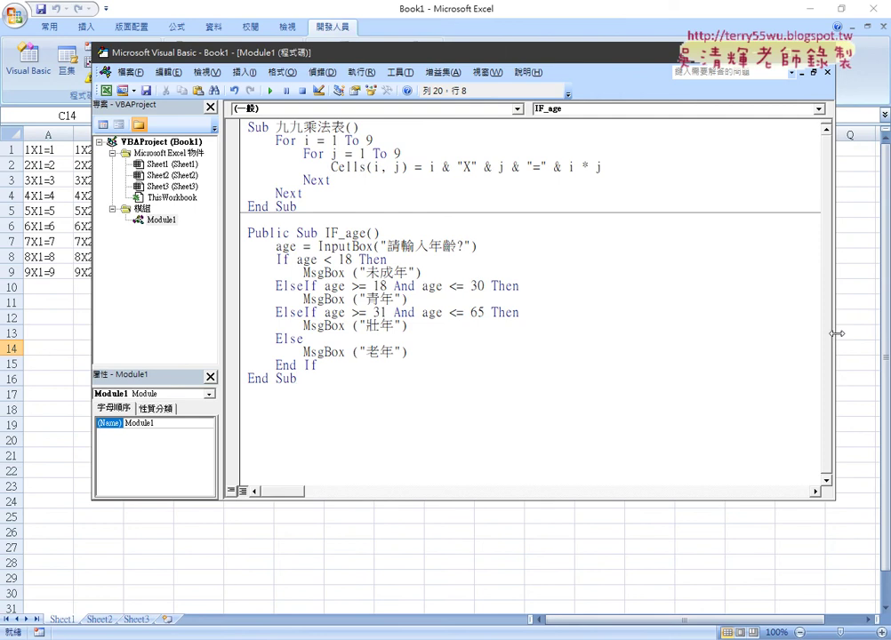
{"action": "left_click_drag", "start_coordinate": [836, 339], "coordinate": [627, 338]}
{"action": "left_click_drag", "start_coordinate": [390, 64], "coordinate": [628, 88]}
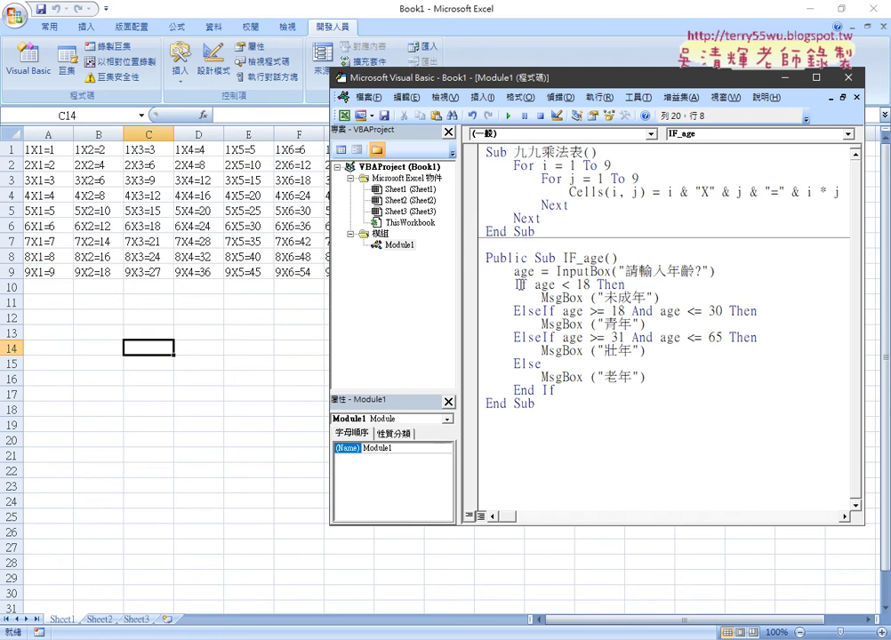
{"action": "double_click", "coordinate": [518, 285]}
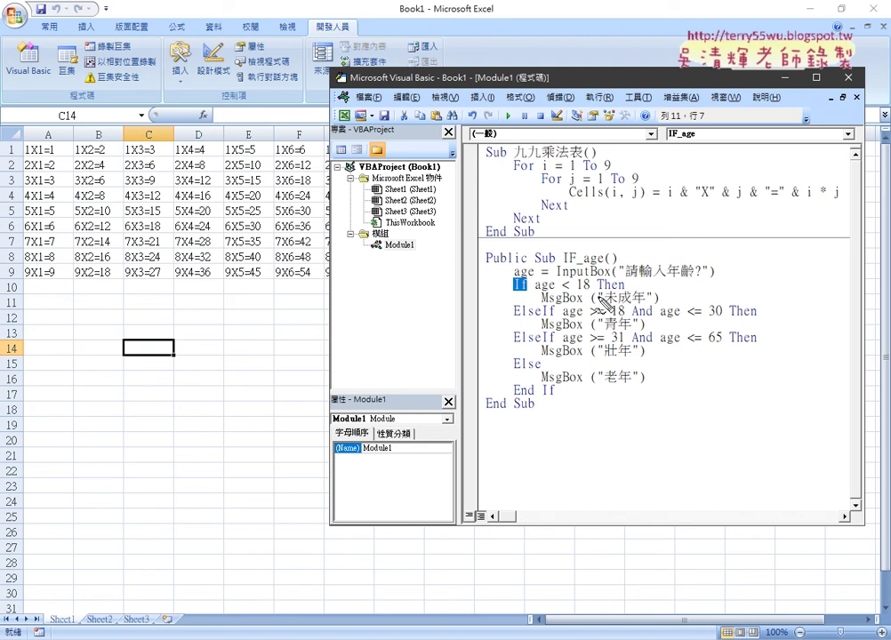
{"action": "left_click_drag", "start_coordinate": [596, 289], "coordinate": [625, 290]}
{"action": "mouse_move", "coordinate": [514, 317]}
{"action": "left_mouse_down"}
{"action": "mouse_move", "coordinate": [531, 312]}
{"action": "mouse_move", "coordinate": [545, 322]}
{"action": "left_mouse_up"}
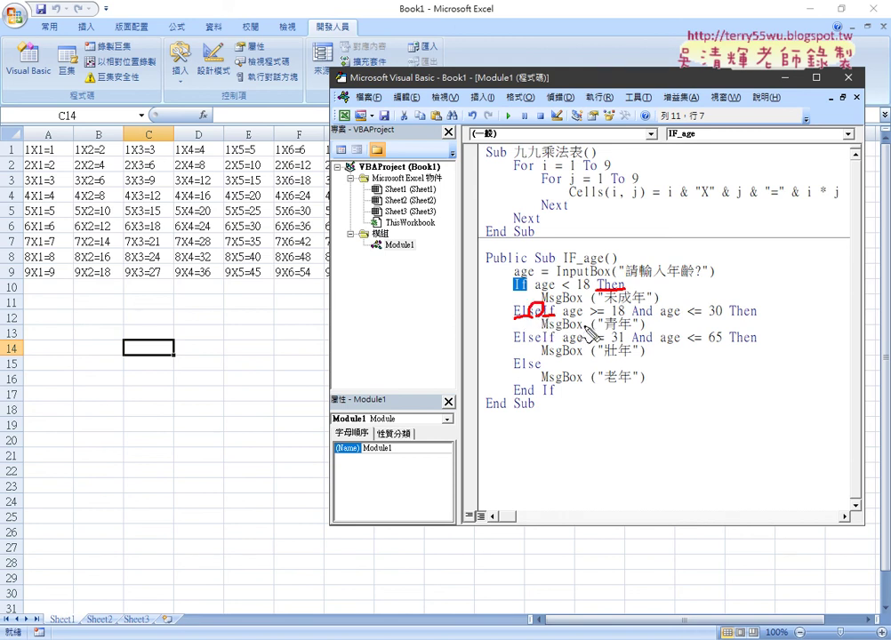
{"action": "left_click_drag", "start_coordinate": [729, 317], "coordinate": [757, 315]}
{"action": "left_click_drag", "start_coordinate": [514, 365], "coordinate": [548, 366]}
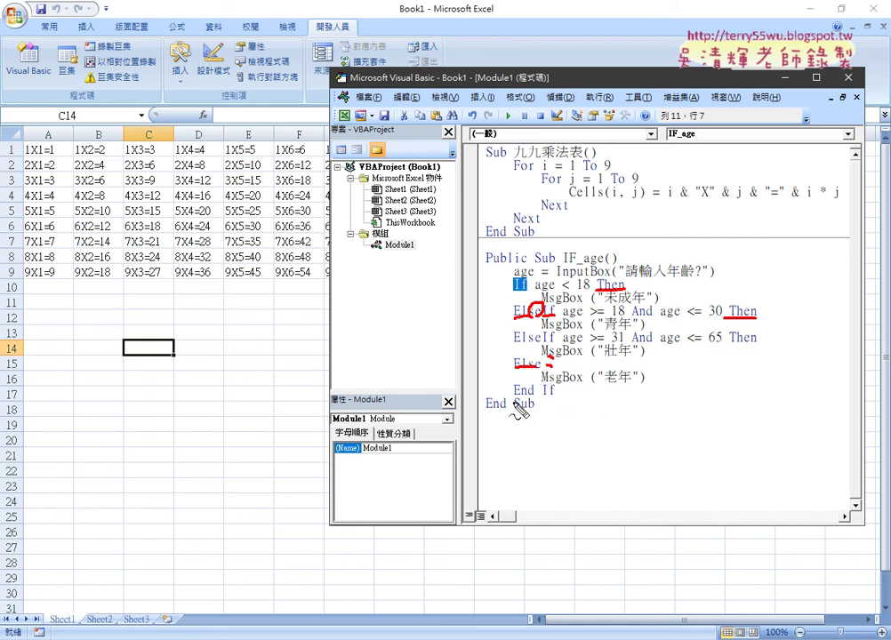
{"action": "left_click_drag", "start_coordinate": [514, 398], "coordinate": [556, 398]}
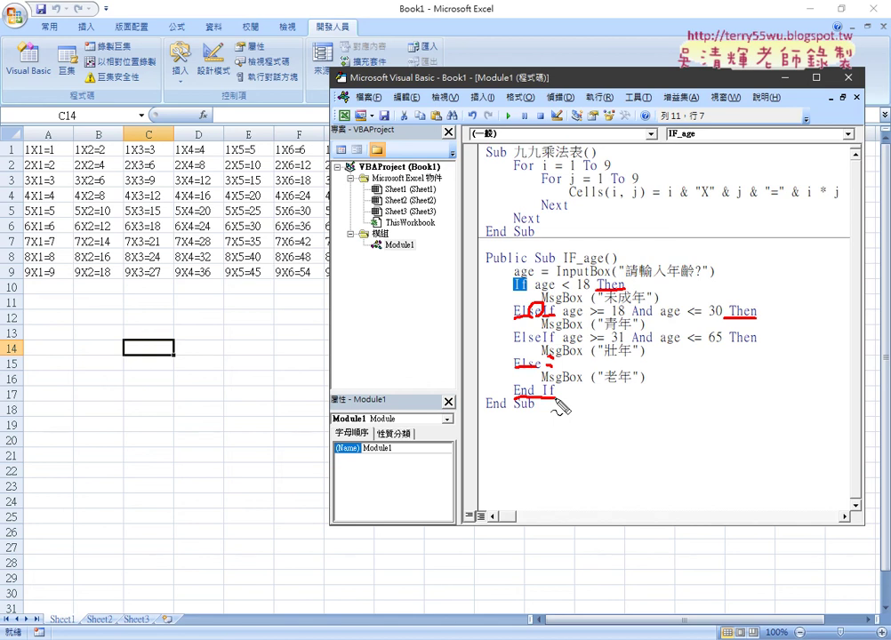
{"action": "key", "text": "Escape"}
{"action": "left_click", "coordinate": [563, 350]}
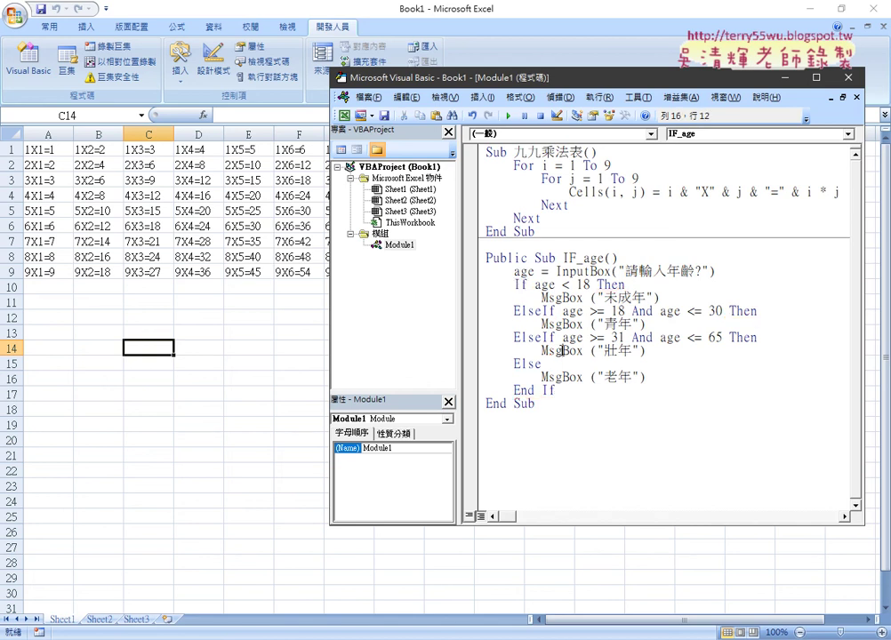
{"action": "left_click", "coordinate": [512, 117]}
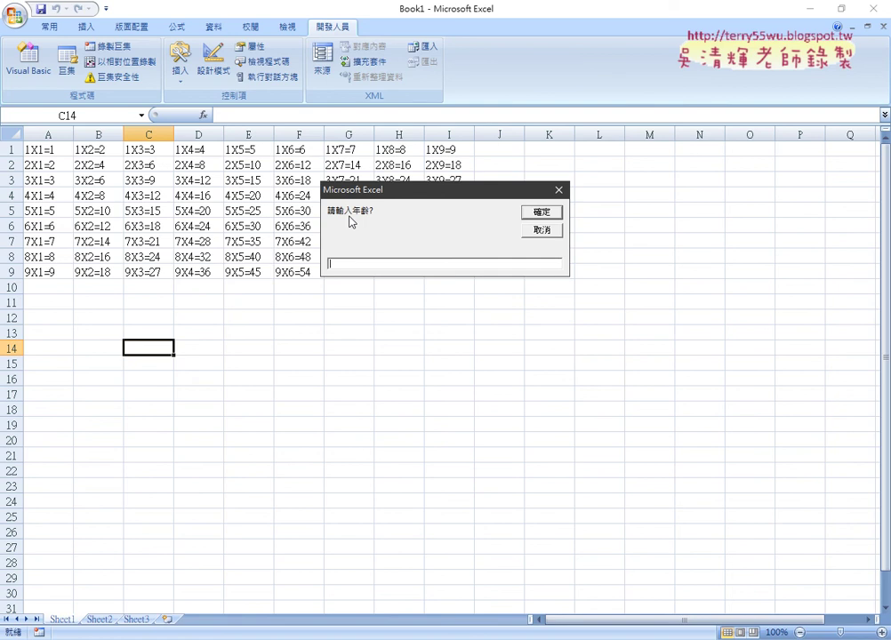
{"action": "type", "text": "30"}
{"action": "key", "text": "Return"}
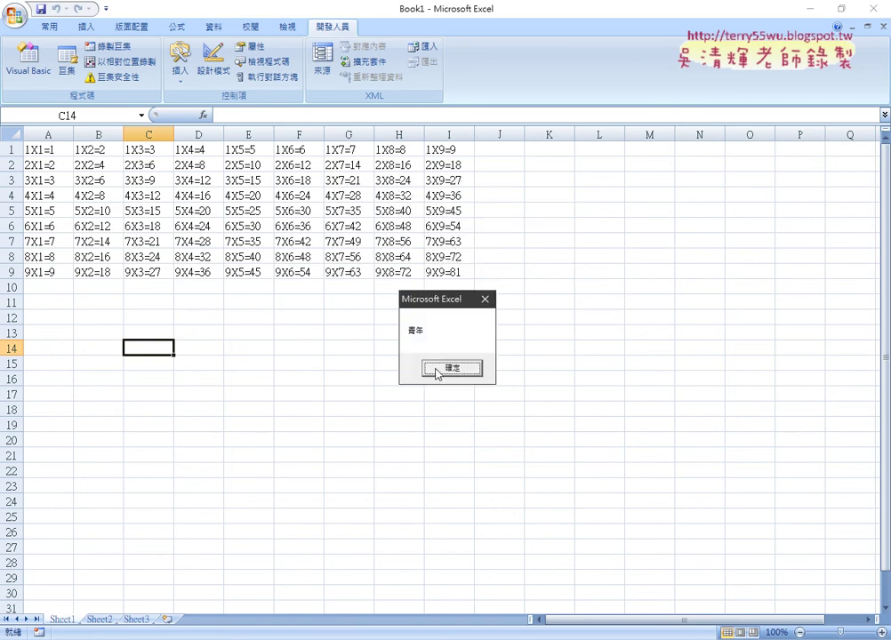
{"action": "left_click_drag", "start_coordinate": [430, 299], "coordinate": [415, 192]}
{"action": "left_click", "coordinate": [447, 253]}
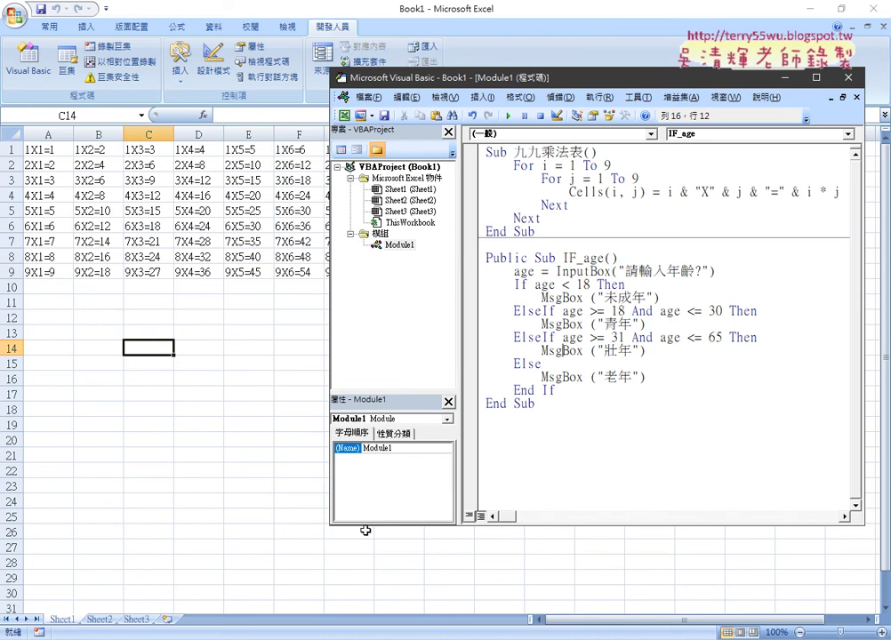
Back in the notes, highlight the InputBox prompt and the first MsgBox line of the IF_age code.
{"action": "left_click", "coordinate": [209, 578]}
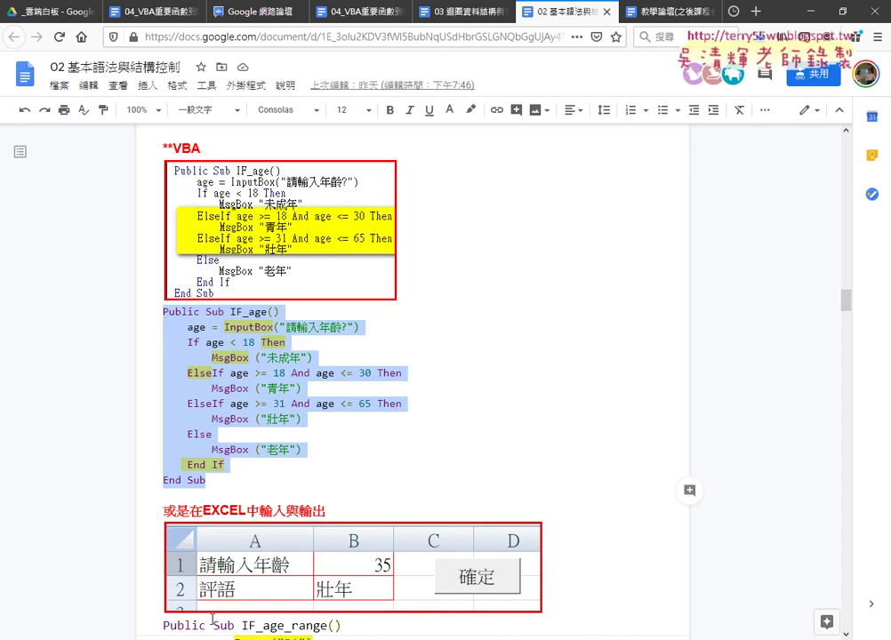
{"action": "scroll", "coordinate": [330, 478], "scroll_direction": "down", "scroll_amount": 4}
{"action": "scroll", "coordinate": [332, 478], "scroll_direction": "down", "scroll_amount": 1}
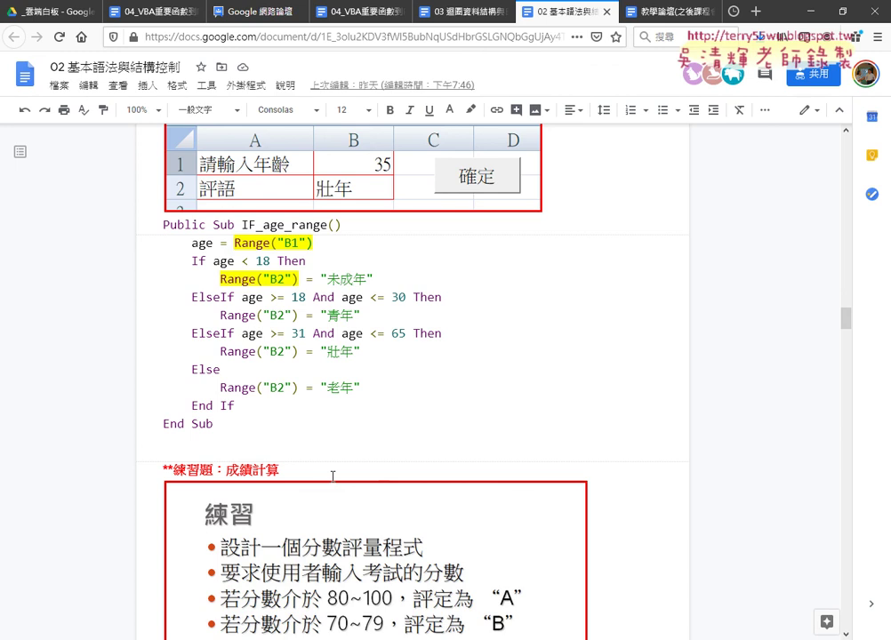
{"action": "scroll", "coordinate": [333, 476], "scroll_direction": "up", "scroll_amount": 3}
{"action": "key", "text": "Right"}
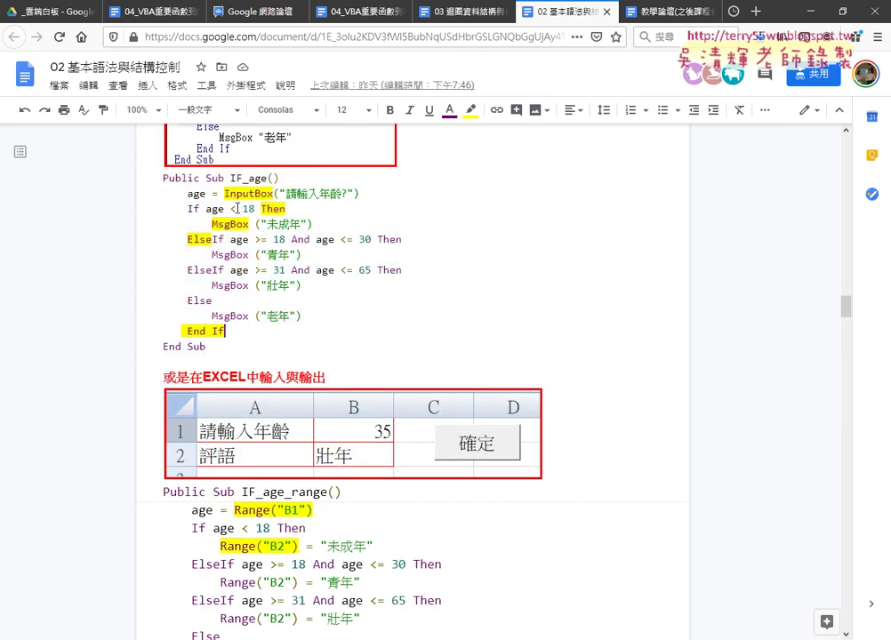
{"action": "left_click_drag", "start_coordinate": [224, 194], "coordinate": [360, 194]}
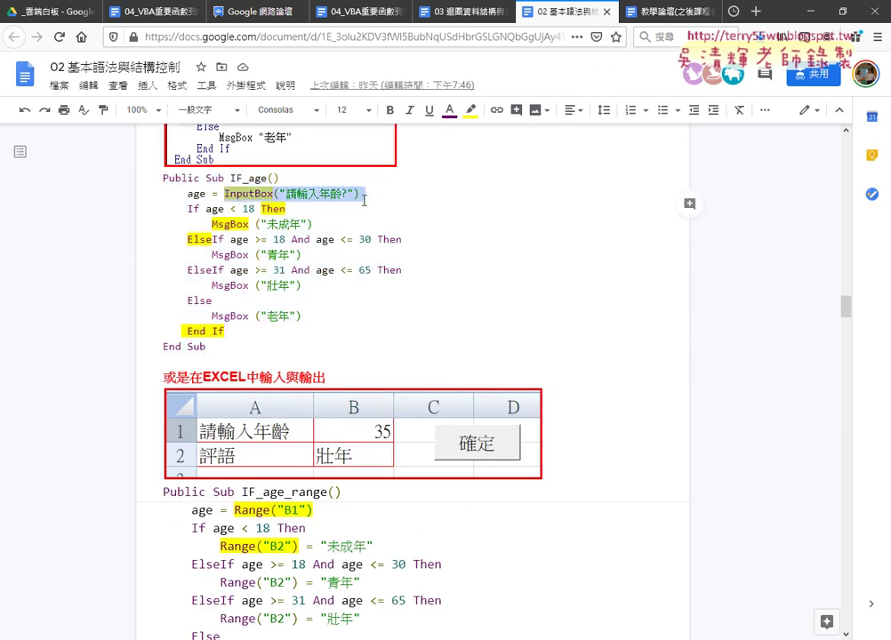
{"action": "left_click_drag", "start_coordinate": [212, 224], "coordinate": [320, 225]}
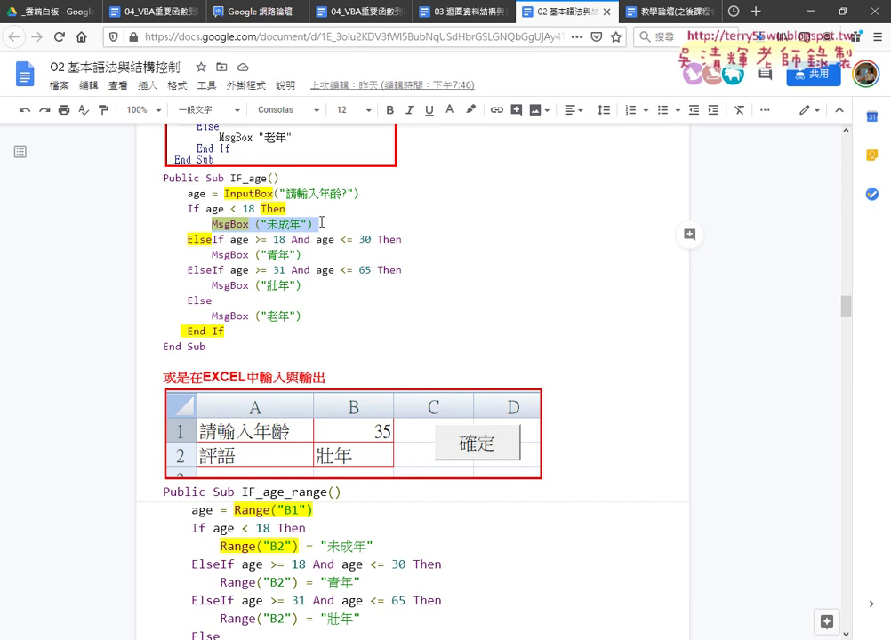
Select the entire IF_age_range procedure from Public Sub IF_age_range() to End Sub.
{"action": "scroll", "coordinate": [321, 223], "scroll_direction": "down", "scroll_amount": 3}
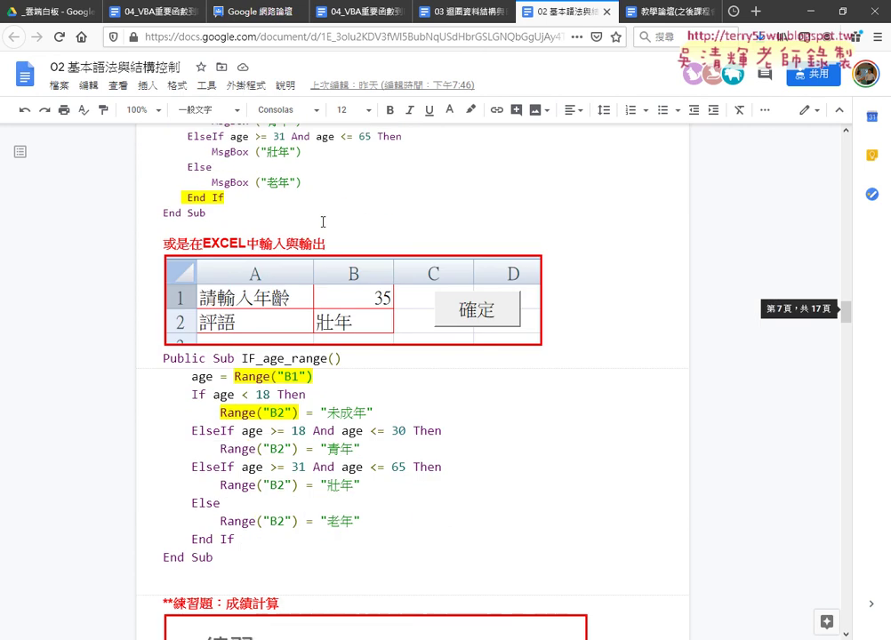
{"action": "scroll", "coordinate": [322, 223], "scroll_direction": "down", "scroll_amount": 1}
{"action": "left_click_drag", "start_coordinate": [153, 286], "coordinate": [344, 490]}
{"action": "key", "text": "ctrl+c"}
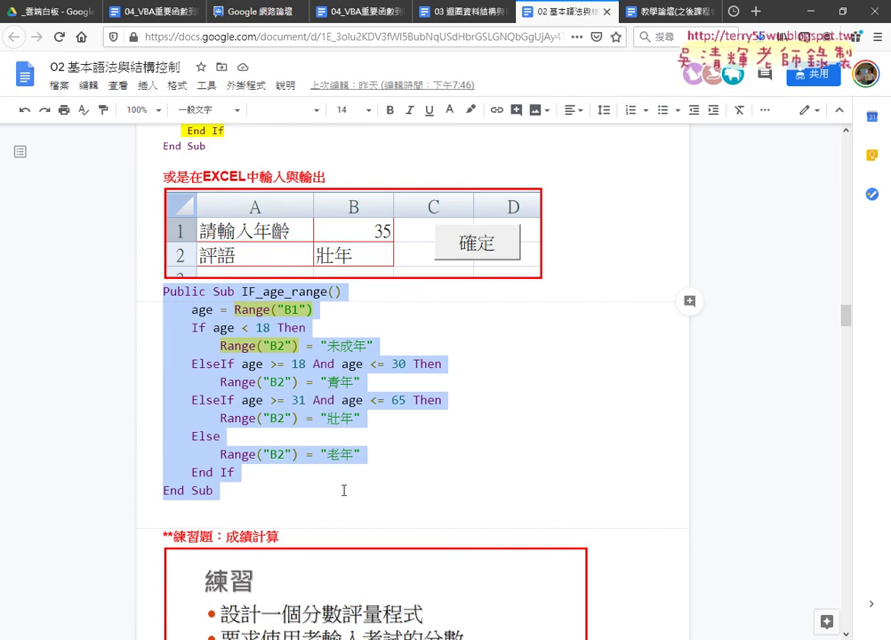
Paste the IF_age_range procedure into Module1 below IF_age and return to the lesson notes.
{"action": "left_click", "coordinate": [323, 639]}
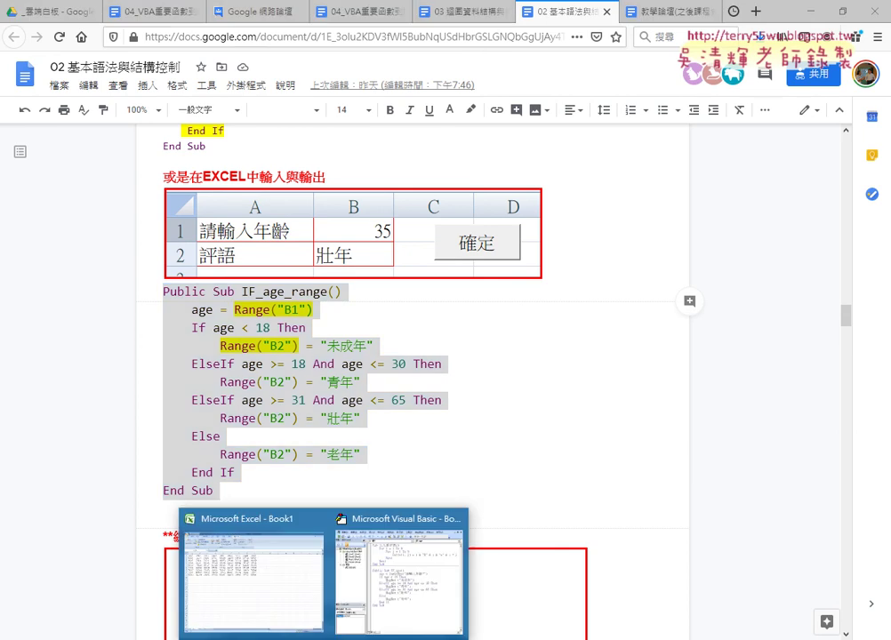
{"action": "left_click", "coordinate": [400, 569]}
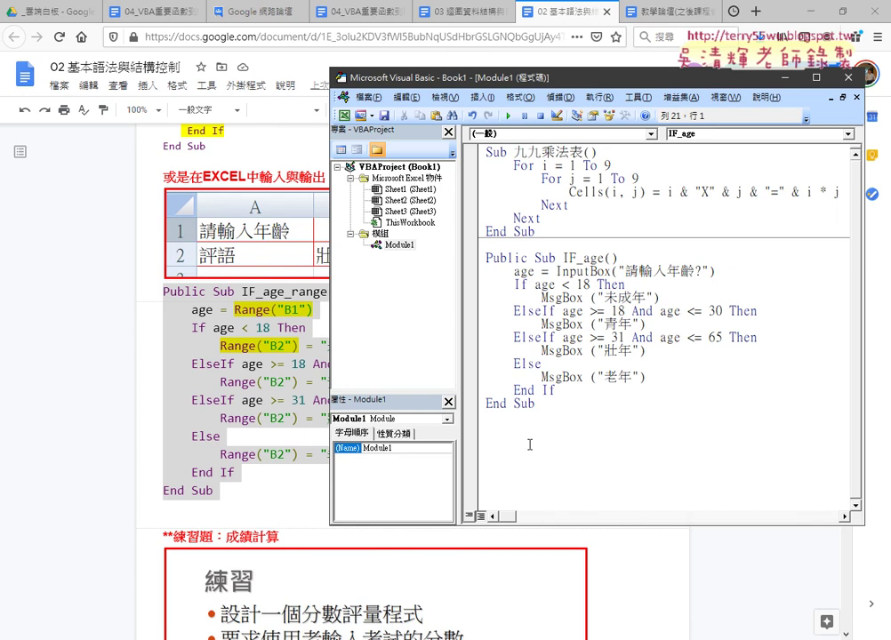
{"action": "key", "text": "ctrl+v"}
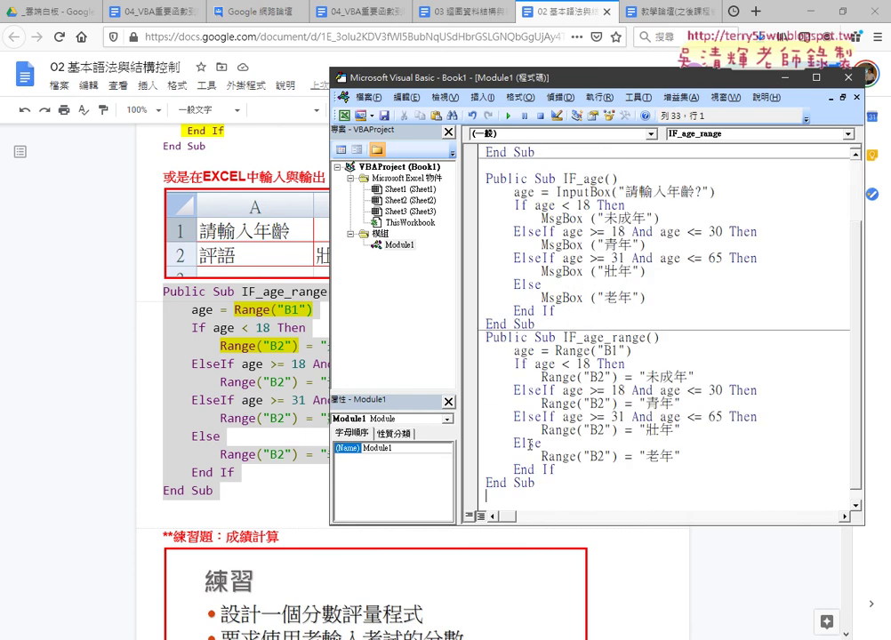
{"action": "left_click", "coordinate": [187, 343]}
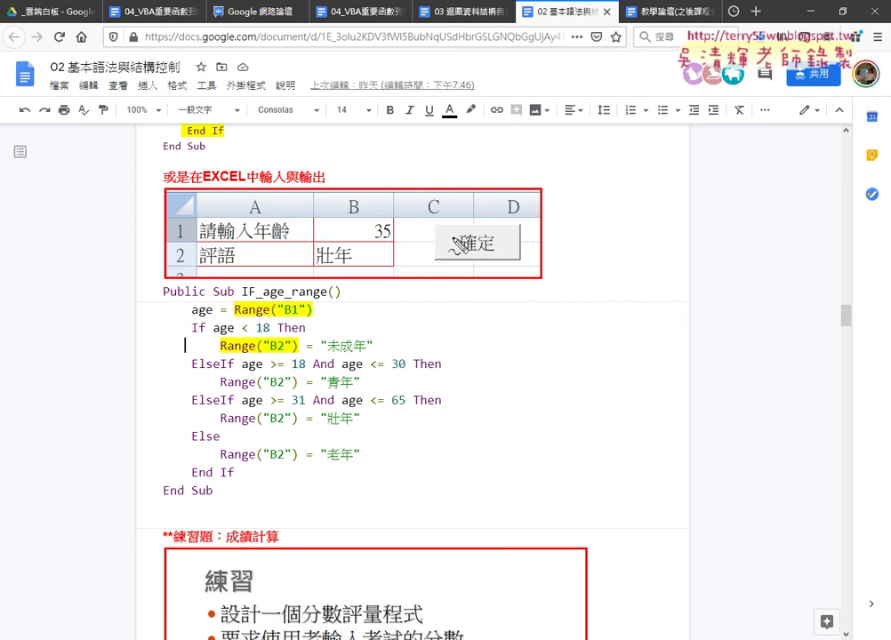
Mark how Range("B1") supplies the age 35 and the B2 line writes 壯年, then clear the marks.
{"action": "left_click_drag", "start_coordinate": [235, 317], "coordinate": [300, 316]}
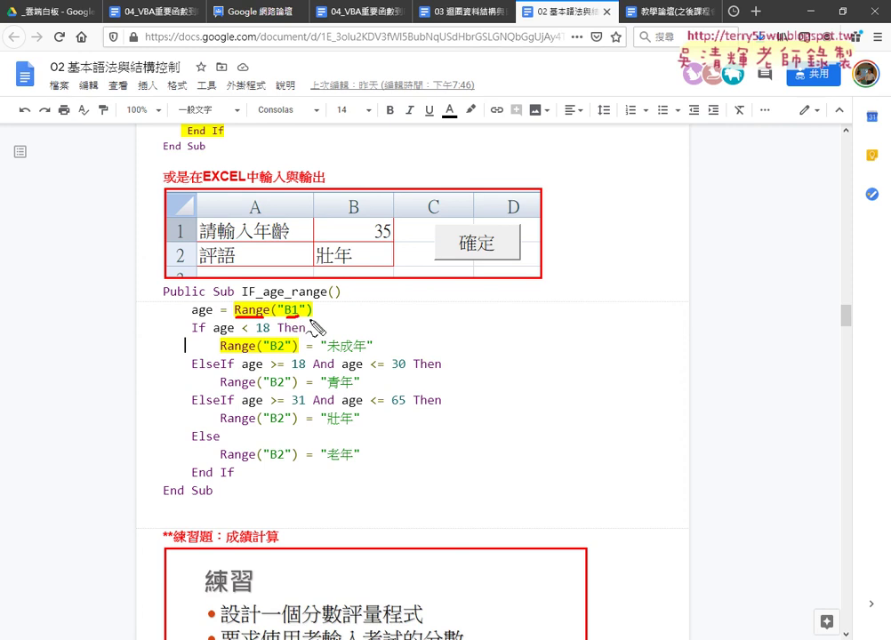
{"action": "mouse_move", "coordinate": [364, 238]}
{"action": "left_mouse_down"}
{"action": "mouse_move", "coordinate": [393, 222]}
{"action": "mouse_move", "coordinate": [387, 238]}
{"action": "left_mouse_up"}
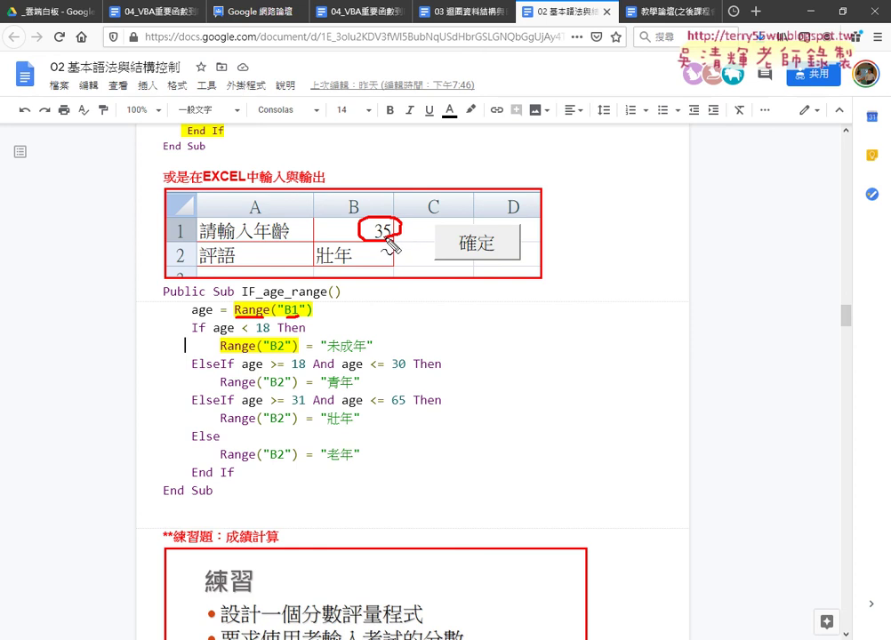
{"action": "left_click_drag", "start_coordinate": [220, 358], "coordinate": [296, 357]}
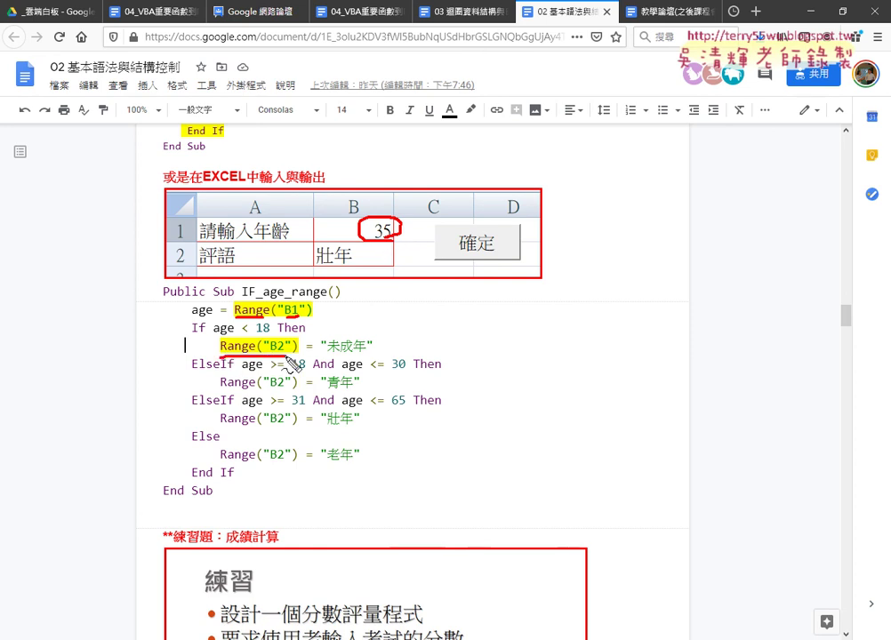
{"action": "mouse_move", "coordinate": [349, 240]}
{"action": "left_mouse_down"}
{"action": "mouse_move", "coordinate": [322, 266]}
{"action": "mouse_move", "coordinate": [355, 252]}
{"action": "left_mouse_up"}
{"action": "mouse_move", "coordinate": [299, 351]}
{"action": "left_mouse_down"}
{"action": "mouse_move", "coordinate": [328, 336]}
{"action": "mouse_move", "coordinate": [347, 286]}
{"action": "left_mouse_up"}
{"action": "left_click_drag", "start_coordinate": [360, 213], "coordinate": [282, 296]}
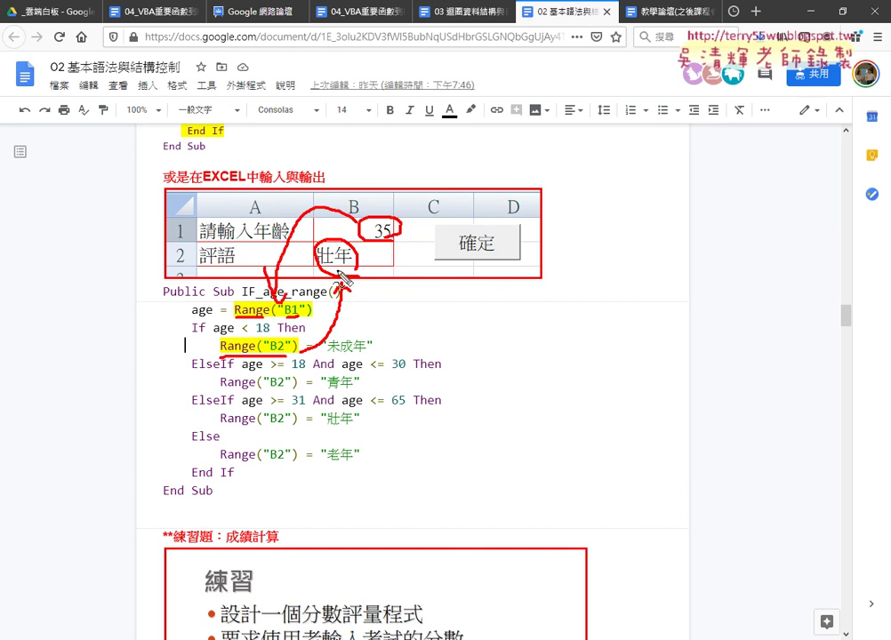
{"action": "key", "text": "Escape"}
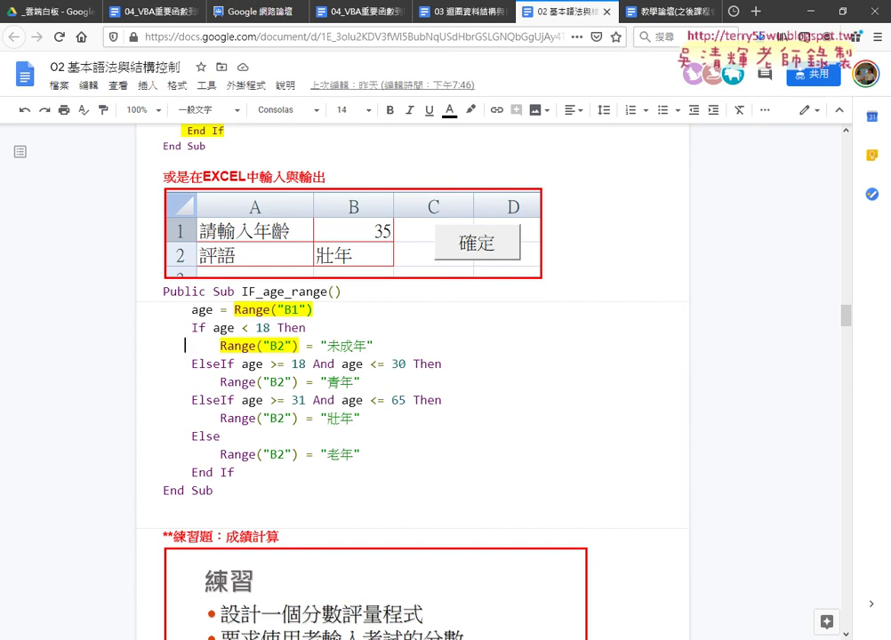
On Sheet2, enter 請輸入年齡： in A1 and 評語 in A2.
{"action": "mouse_move", "coordinate": [280, 635]}
{"action": "left_click", "coordinate": [280, 578]}
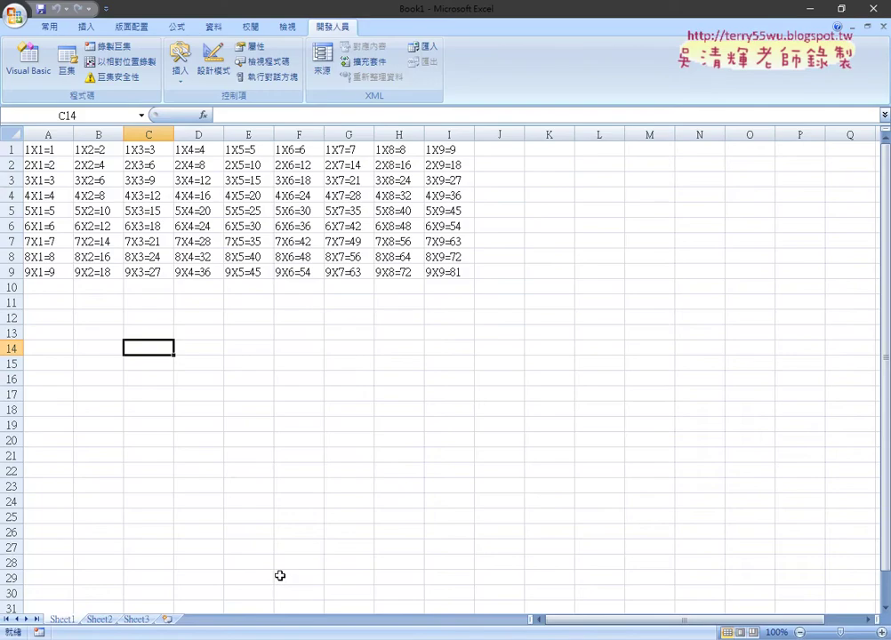
{"action": "left_click", "coordinate": [101, 620]}
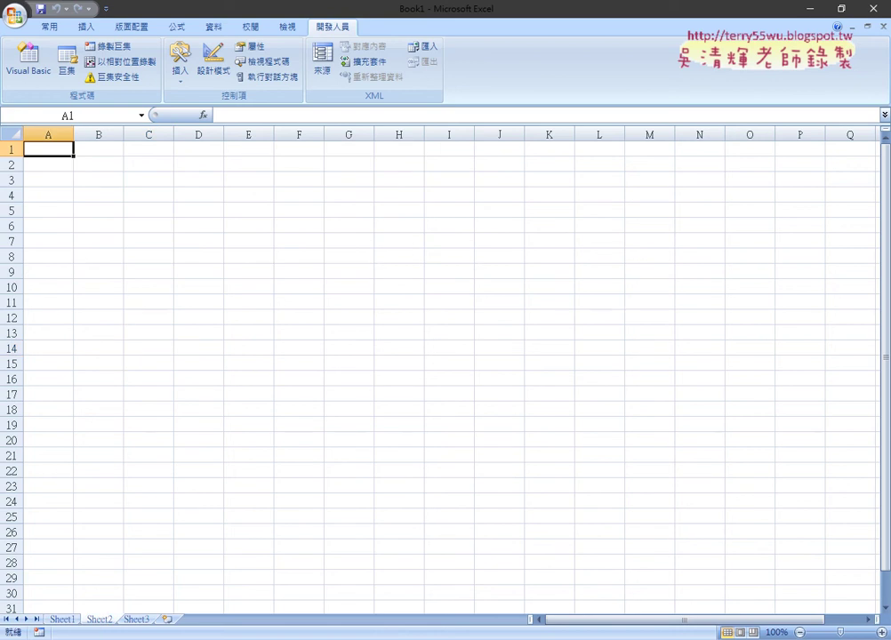
{"action": "scroll", "coordinate": [482, 482], "scroll_direction": "up", "scroll_amount": 7}
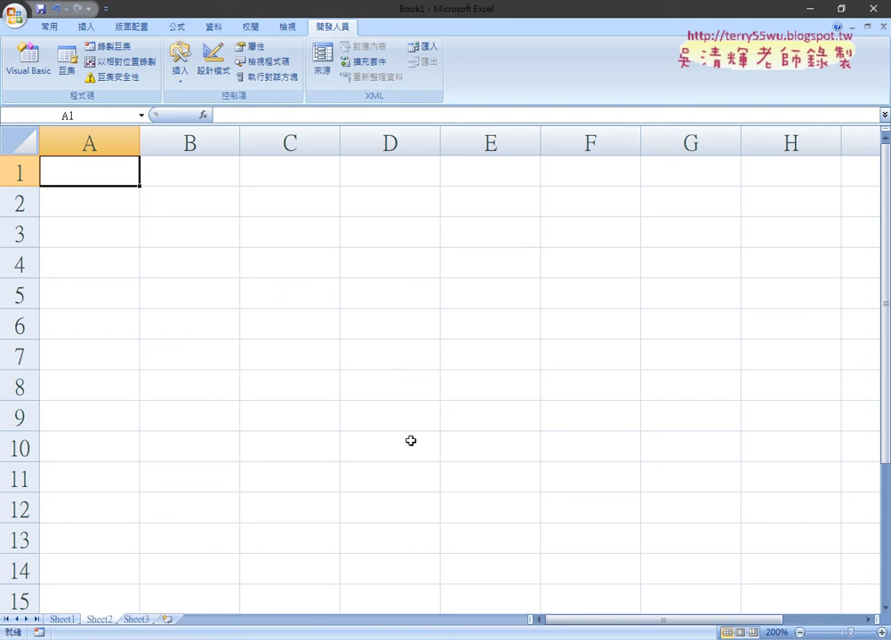
{"action": "type", "text": "請ㄕ"}
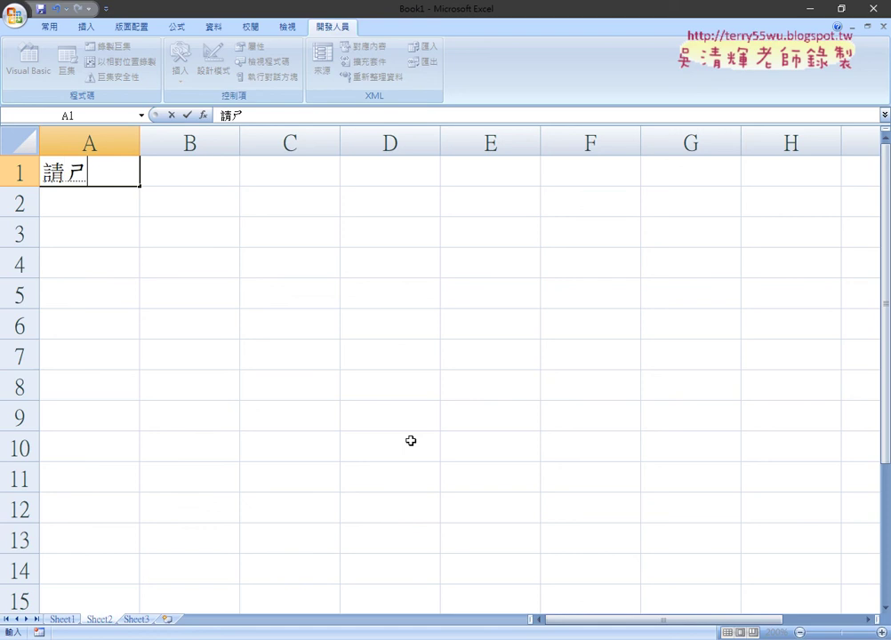
{"action": "type", "text": "書ㄨ入"}
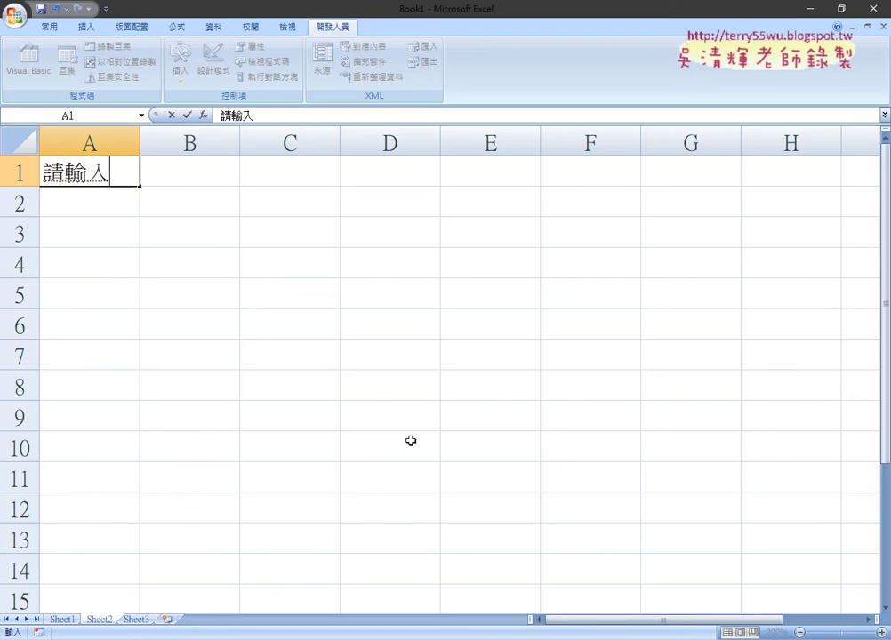
{"action": "type", "text": "ㄋㄧㄢ"}
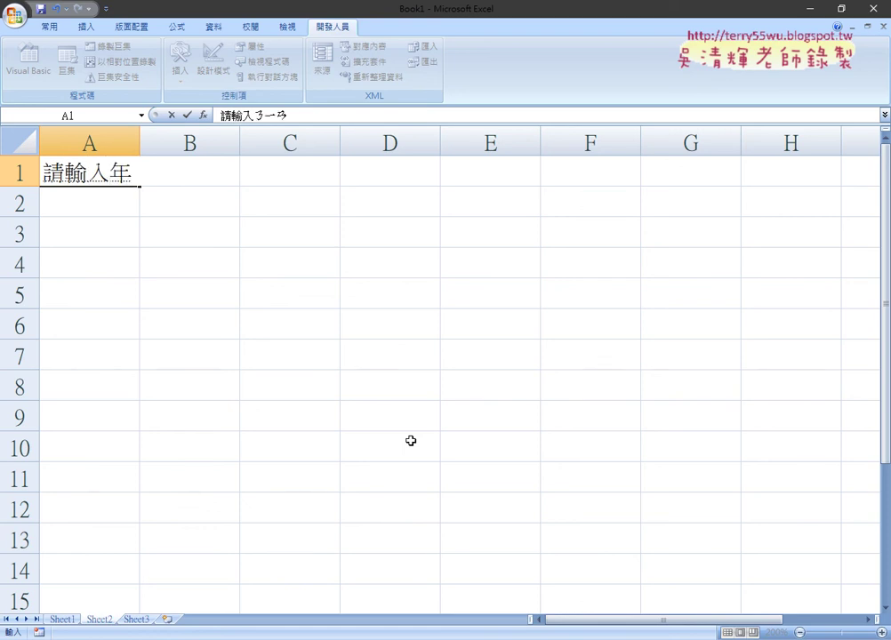
{"action": "type", "text": "ㄌㄧㄥ齡："}
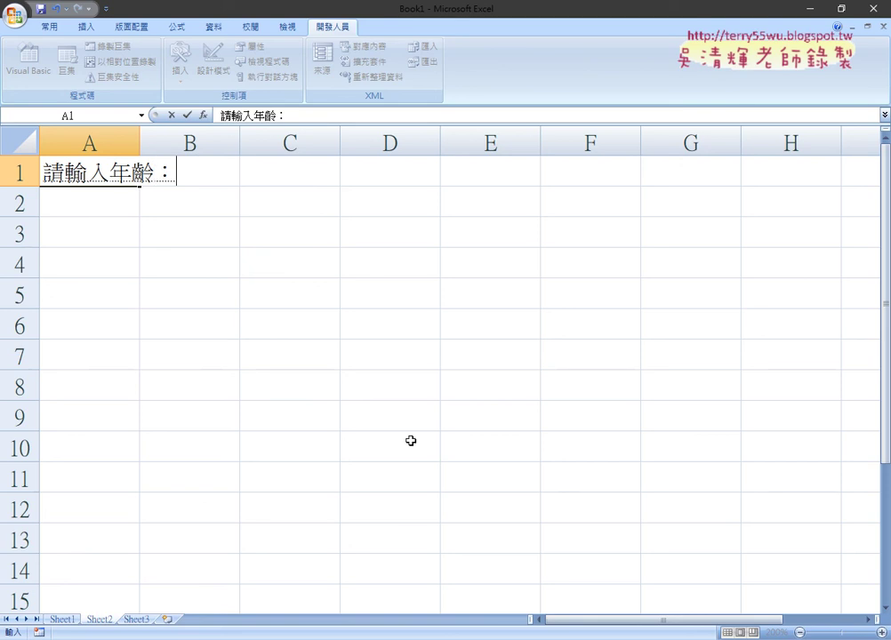
{"action": "key", "text": "Return"}
{"action": "key", "text": "Return"}
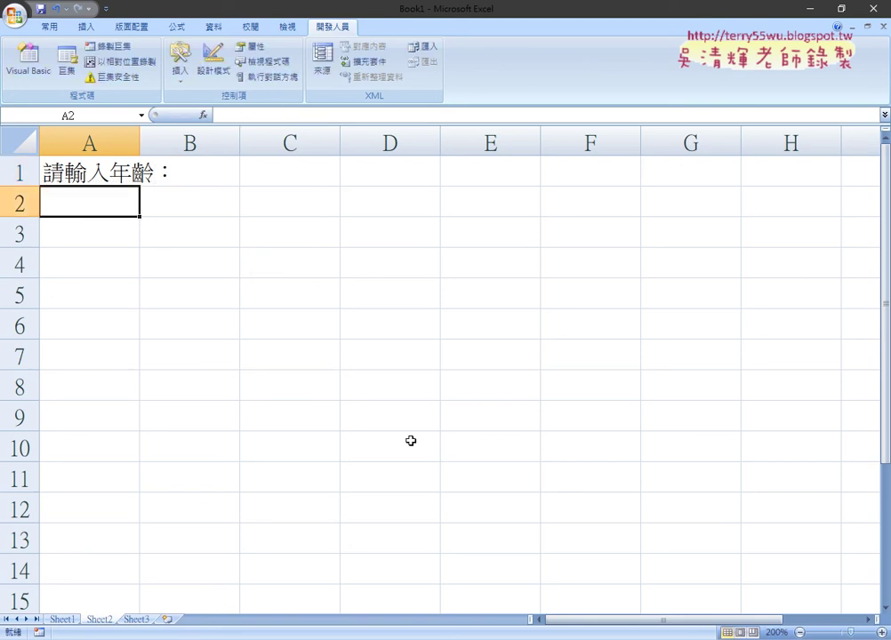
{"action": "type", "text": "ㄆㄧㄥˊㄩˇ"}
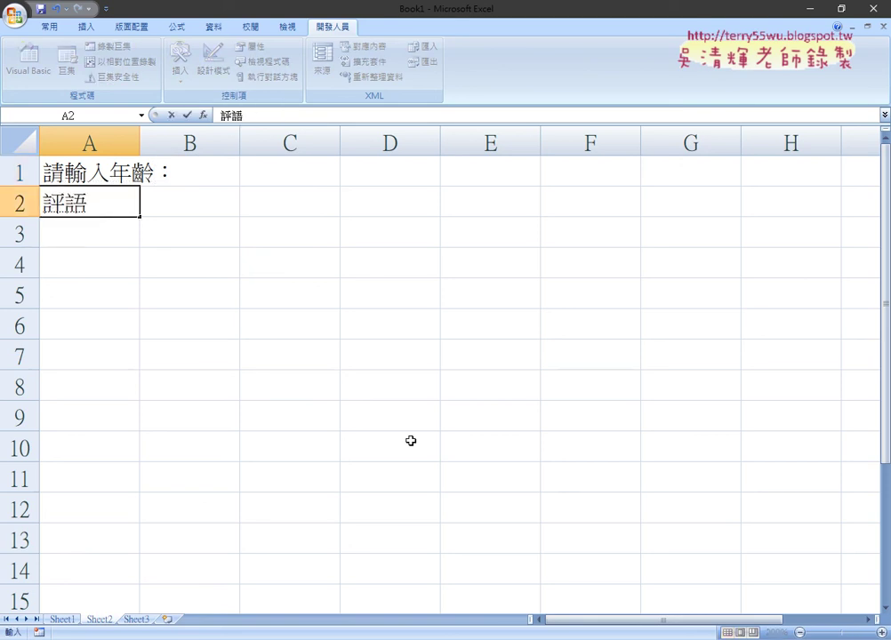
{"action": "key", "text": "Return"}
Select A1:B2 and widen column A so the 請輸入年齡： label fits.
{"action": "key", "text": "alt+Tab"}
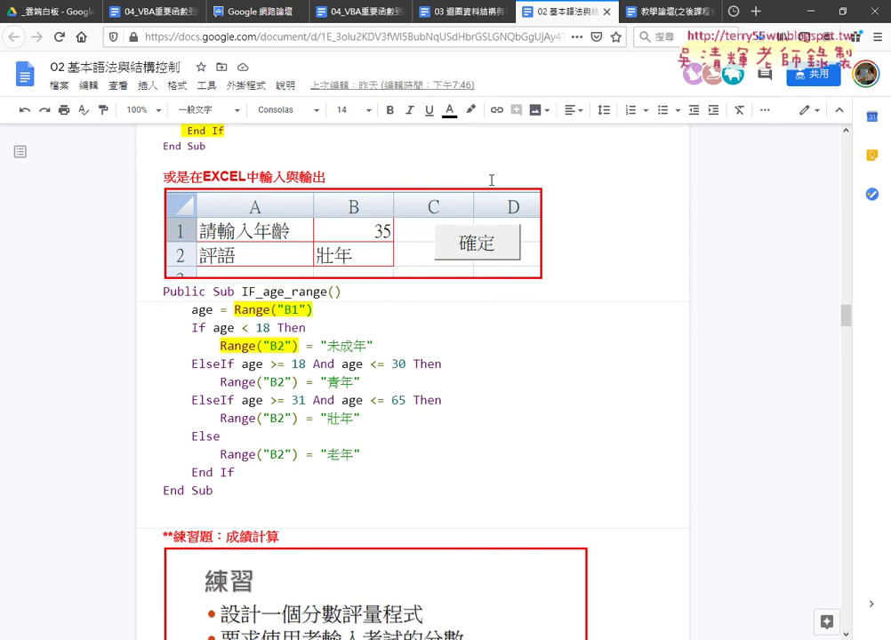
{"action": "key", "text": "alt+Tab"}
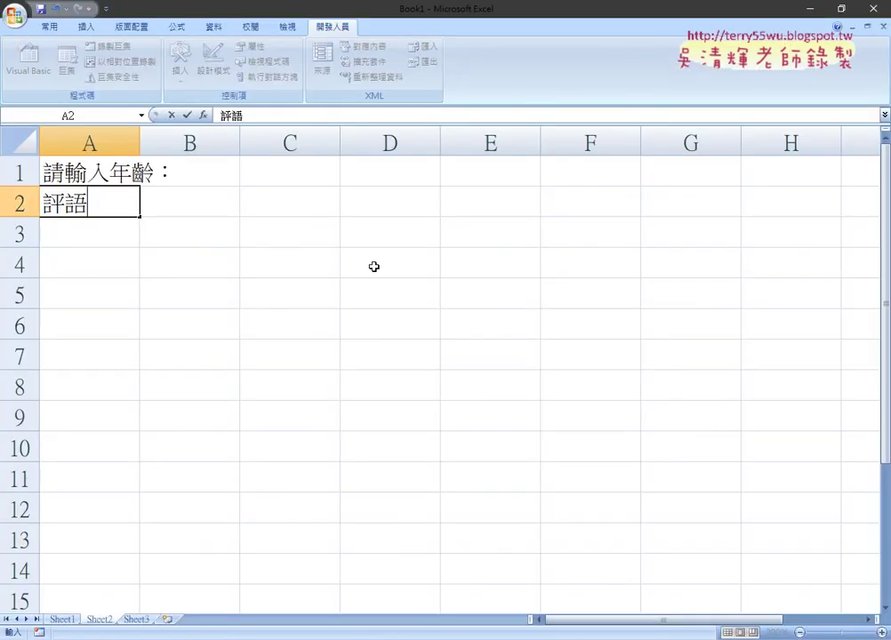
{"action": "left_click", "coordinate": [123, 280]}
{"action": "left_click_drag", "start_coordinate": [85, 169], "coordinate": [188, 196]}
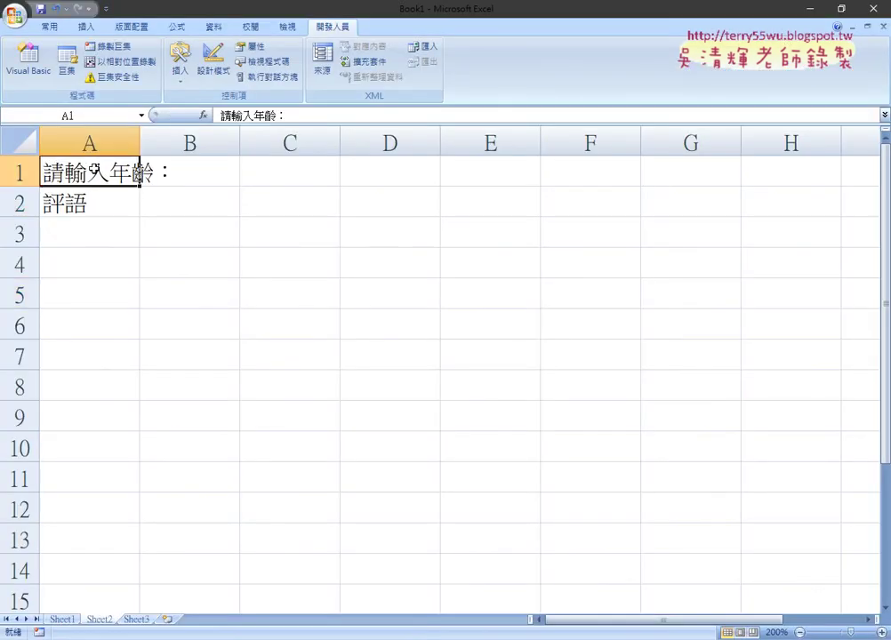
{"action": "left_click_drag", "start_coordinate": [137, 142], "coordinate": [194, 142]}
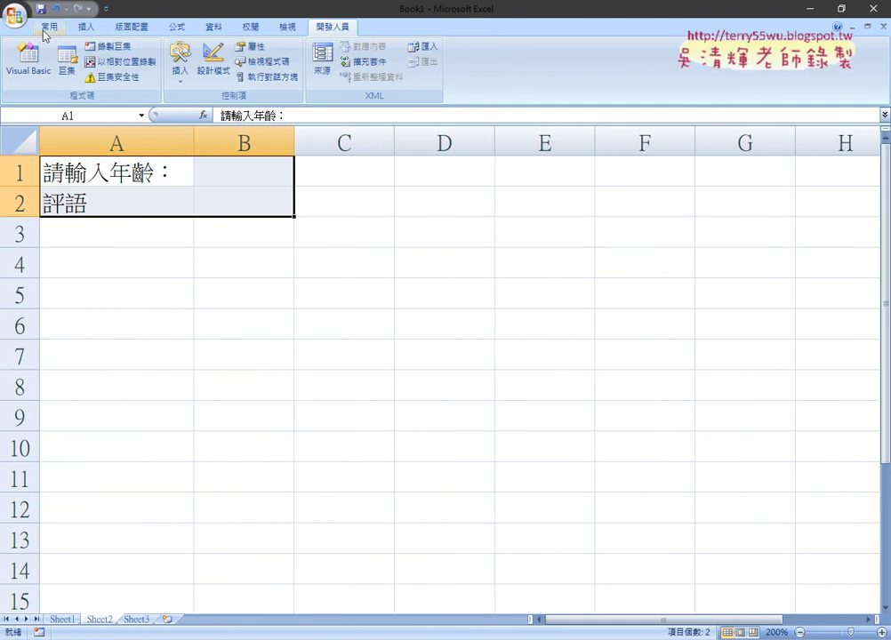
{"action": "scroll", "coordinate": [134, 93], "scroll_direction": "up", "scroll_amount": 6}
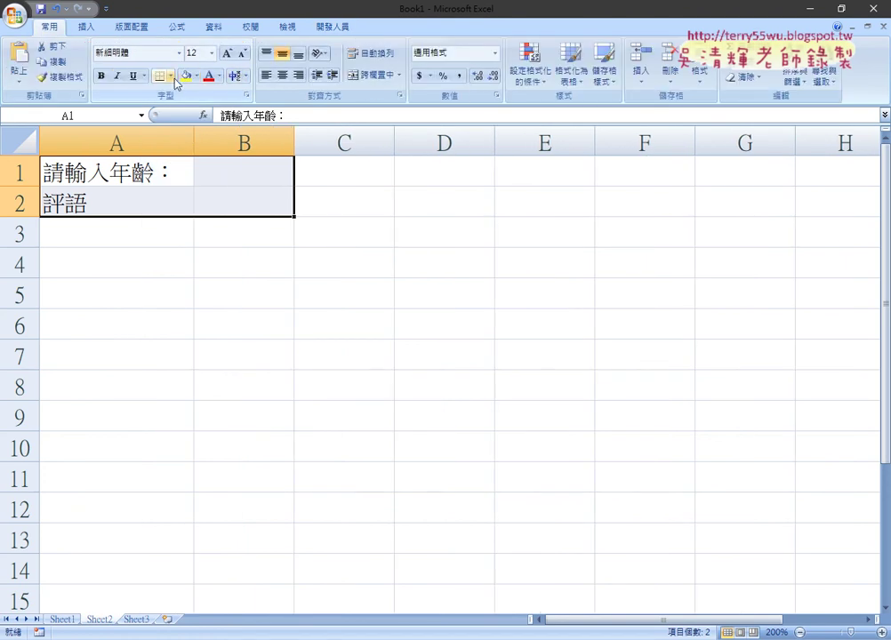
Give A1:B2 red outline and inside borders through More Borders.
{"action": "left_click", "coordinate": [170, 76]}
{"action": "left_click", "coordinate": [219, 436]}
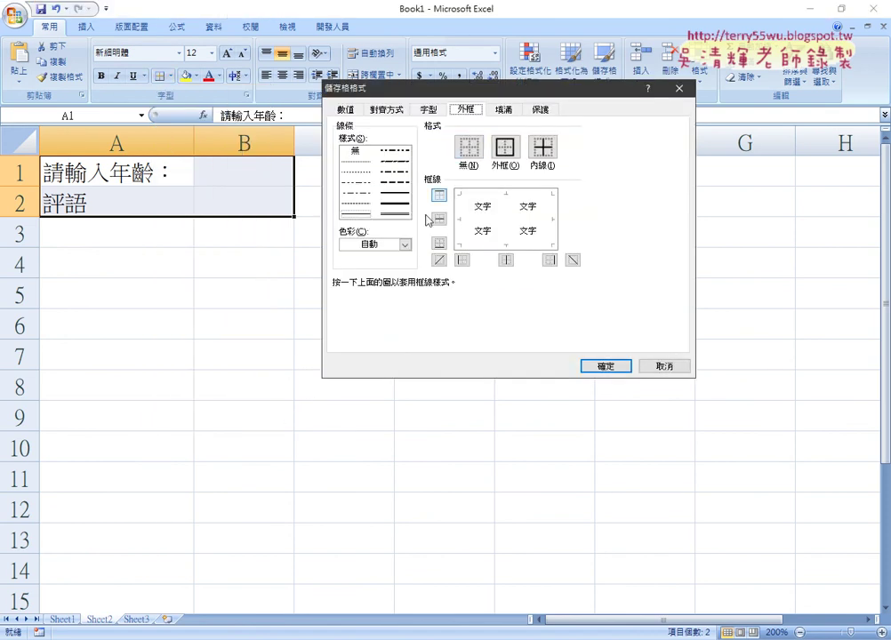
{"action": "left_click", "coordinate": [405, 244]}
{"action": "left_click", "coordinate": [354, 368]}
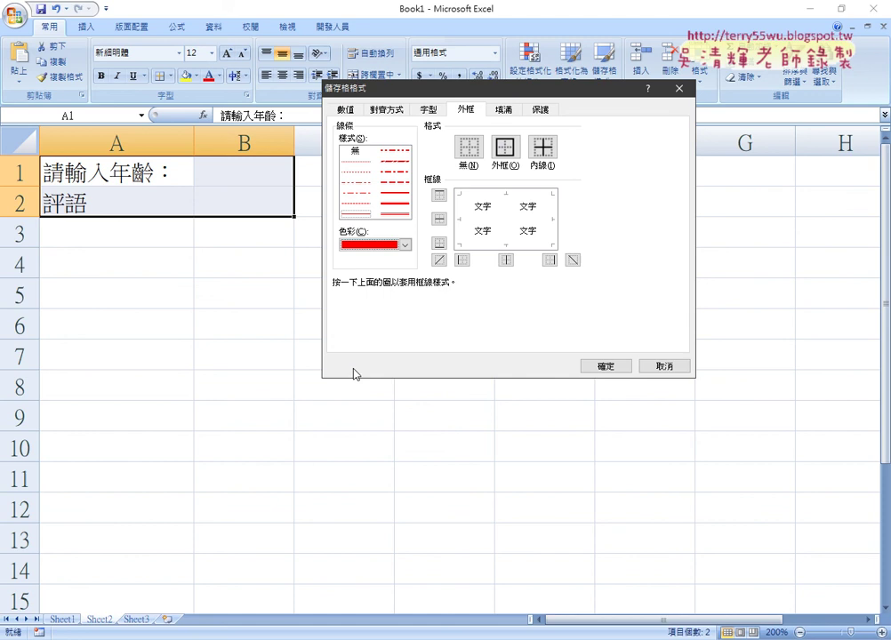
{"action": "left_click", "coordinate": [504, 148]}
{"action": "left_click", "coordinate": [542, 147]}
{"action": "left_click", "coordinate": [616, 367]}
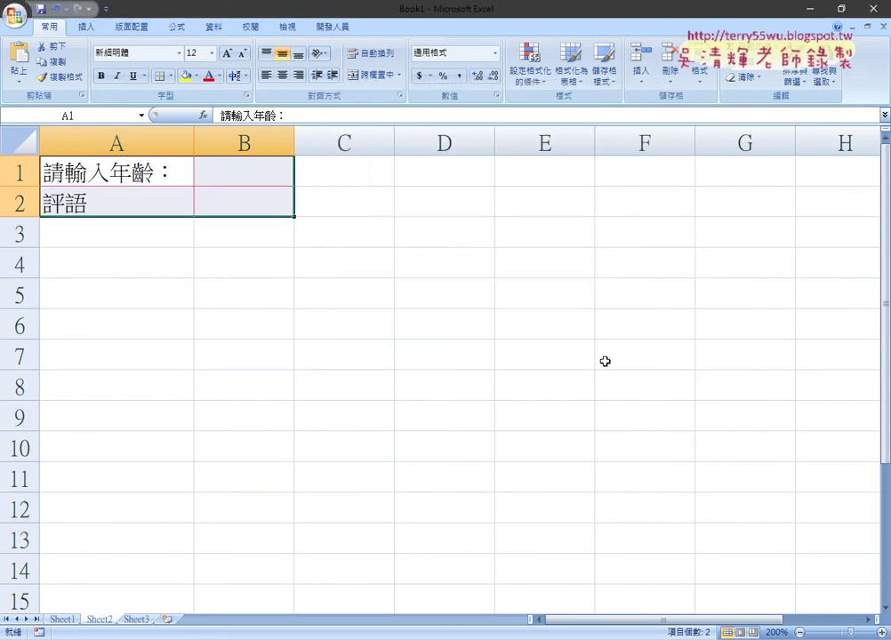
{"action": "left_click", "coordinate": [334, 270]}
Fill the input cells B1:B2 with yellow.
{"action": "left_click_drag", "start_coordinate": [252, 176], "coordinate": [252, 192]}
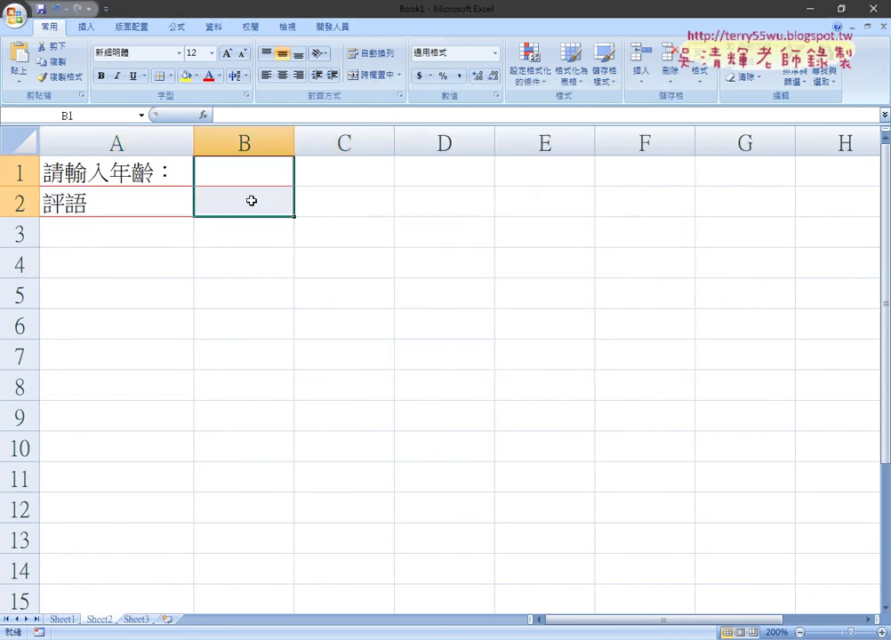
{"action": "left_click", "coordinate": [185, 77]}
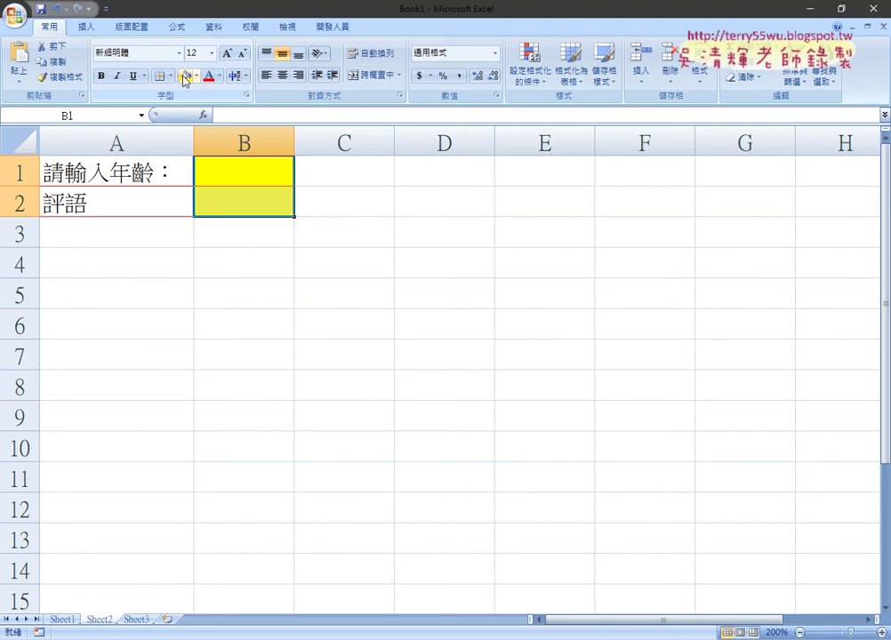
{"action": "left_click", "coordinate": [340, 294]}
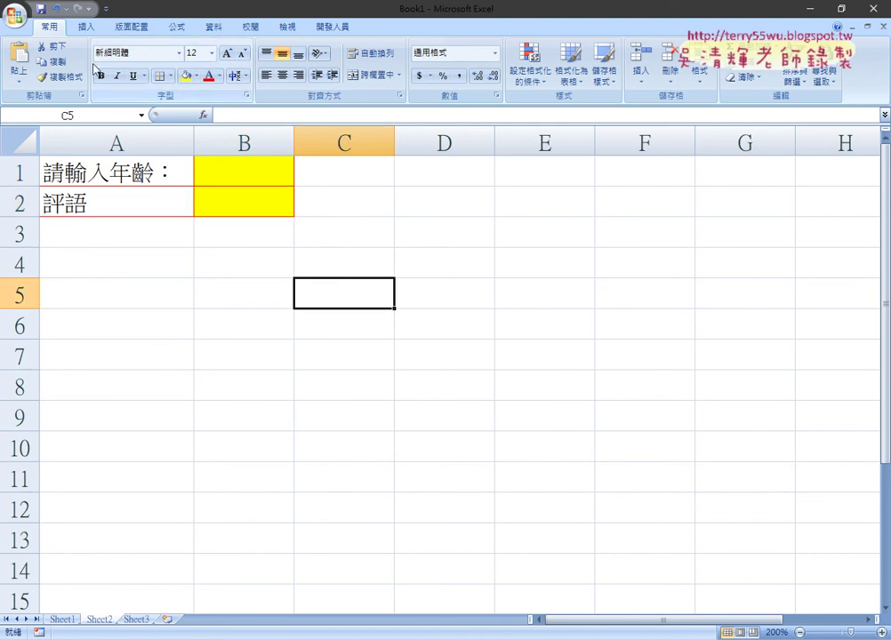
Open the macro editor from the Developer tab, enlarge it to review the 壯年 B2 line, then return to the sheet.
{"action": "left_click", "coordinate": [336, 27]}
{"action": "left_click", "coordinate": [22, 67]}
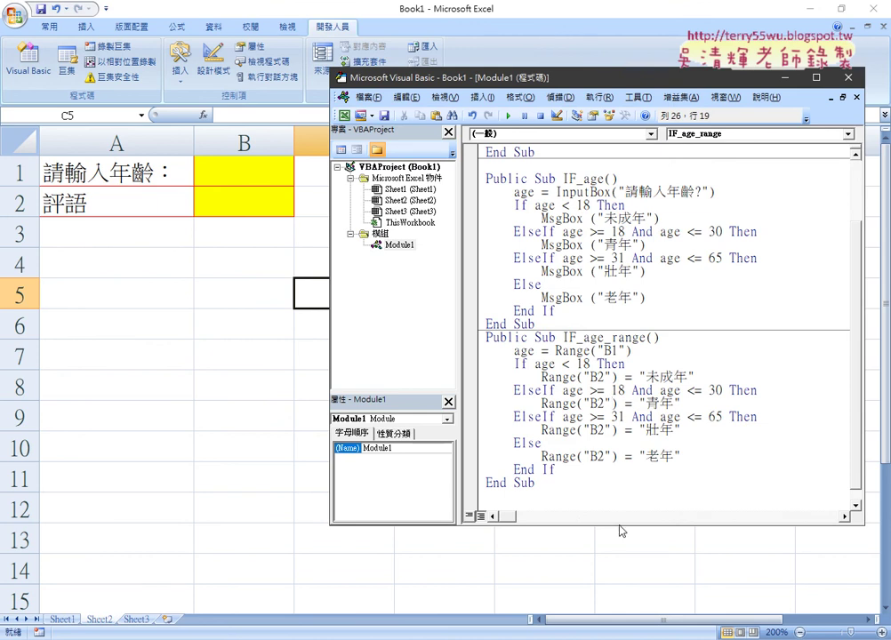
{"action": "left_click_drag", "start_coordinate": [622, 529], "coordinate": [621, 556]}
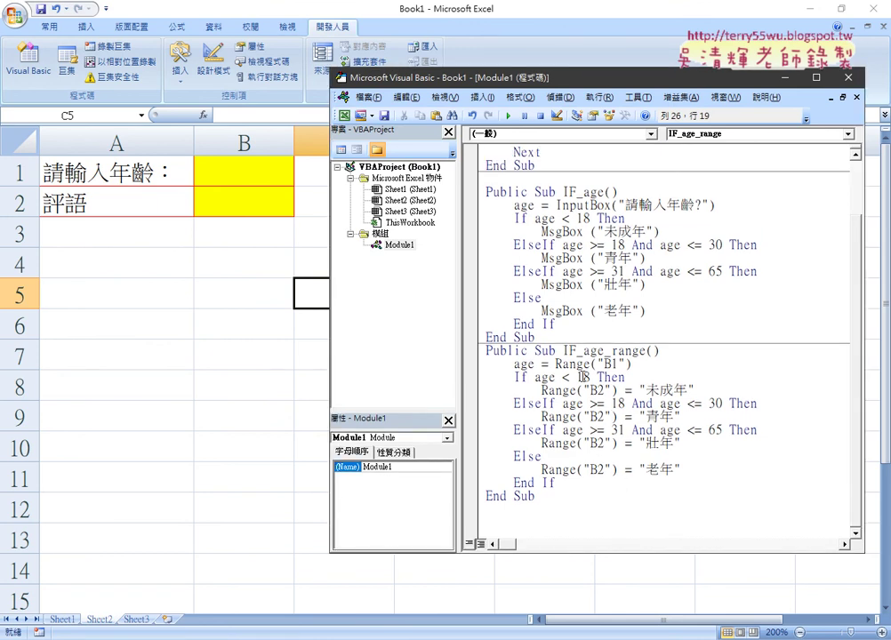
{"action": "left_click", "coordinate": [584, 443]}
{"action": "left_click", "coordinate": [261, 323]}
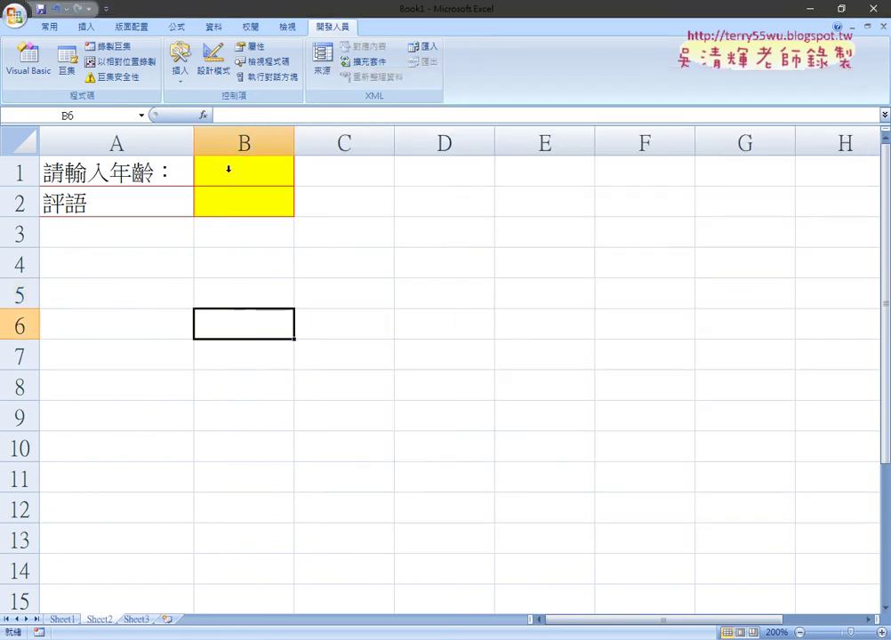
Draw a form button over C1:C2 and assign it the IF_age_range macro.
{"action": "left_click", "coordinate": [180, 64]}
{"action": "left_click", "coordinate": [176, 118]}
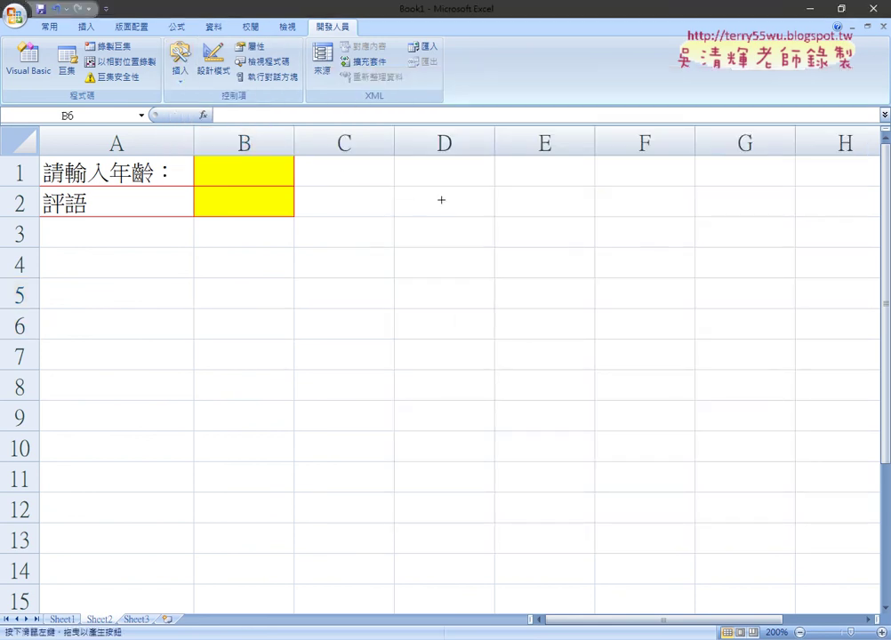
{"action": "left_click_drag", "start_coordinate": [338, 165], "coordinate": [442, 203]}
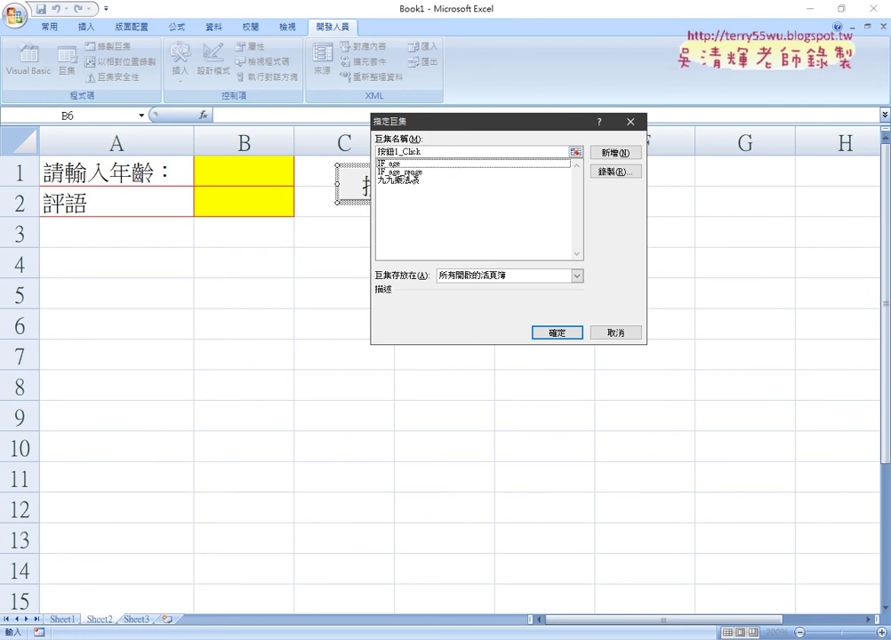
{"action": "left_click", "coordinate": [395, 171]}
{"action": "right_click", "coordinate": [379, 152]}
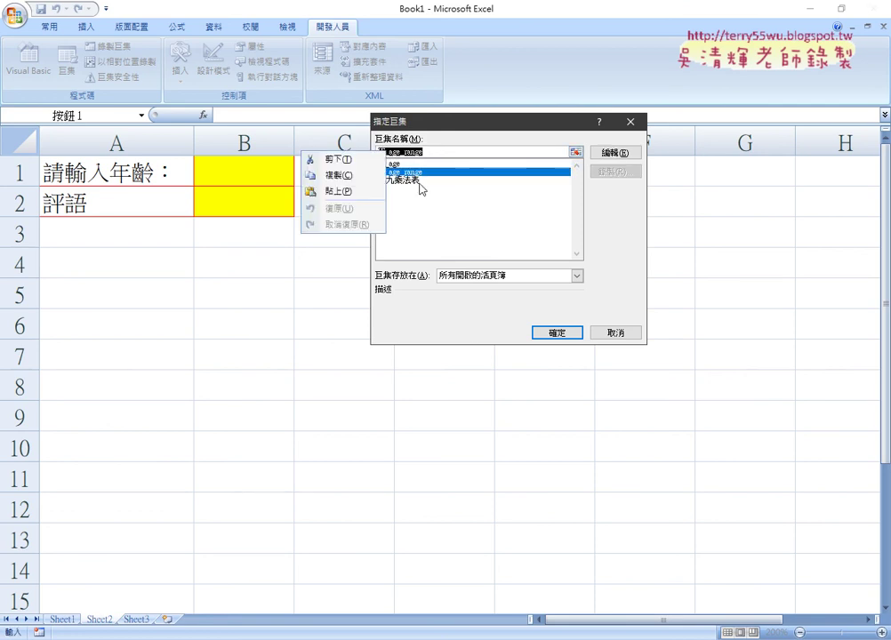
{"action": "left_click", "coordinate": [331, 173]}
{"action": "left_click", "coordinate": [557, 332]}
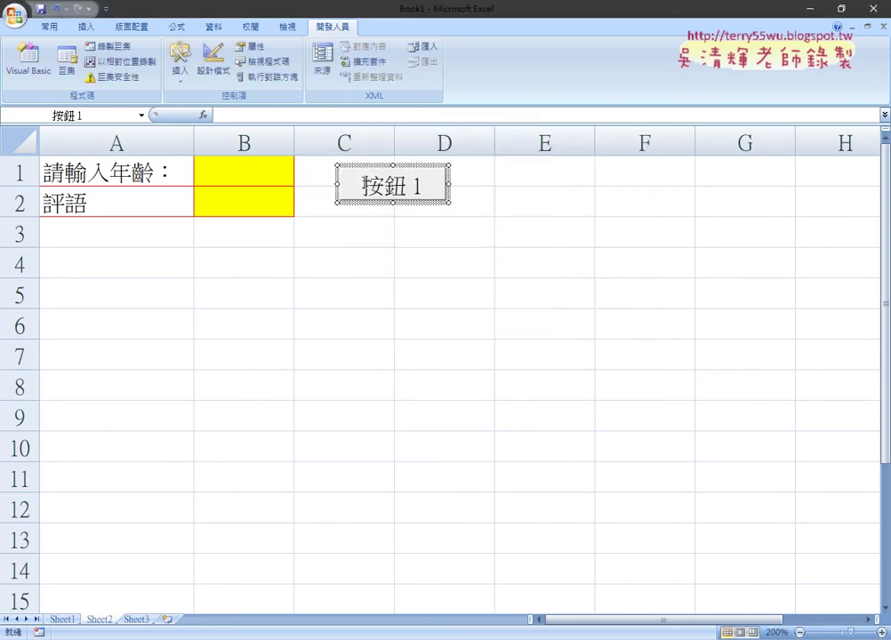
Replace the 按鈕 1 caption with IF_age_range.
{"action": "left_click", "coordinate": [364, 182]}
{"action": "left_click_drag", "start_coordinate": [423, 182], "coordinate": [364, 182]}
{"action": "key", "text": "Delete"}
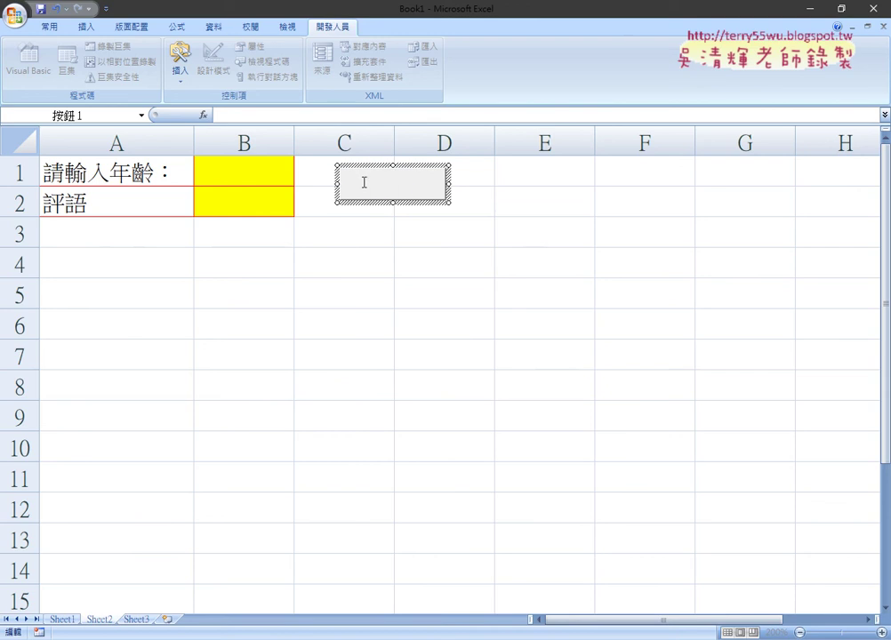
{"action": "type", "text": "ge"}
{"action": "key", "text": "Escape"}
{"action": "left_click_drag", "start_coordinate": [449, 182], "coordinate": [534, 182]}
{"action": "left_click", "coordinate": [504, 254]}
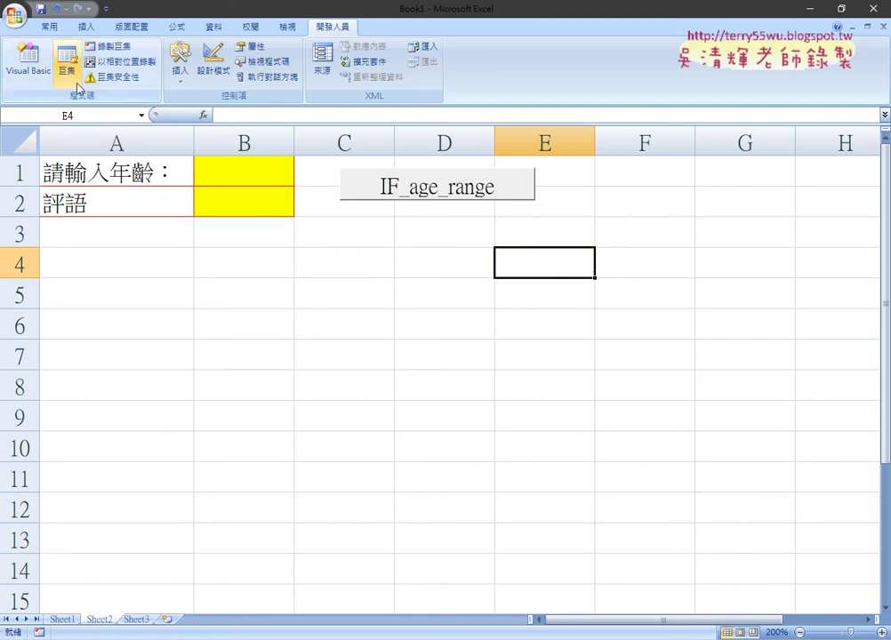
Enter age 16 in B1 and run IF_age_range so B2 shows 未成年.
{"action": "left_click", "coordinate": [244, 173]}
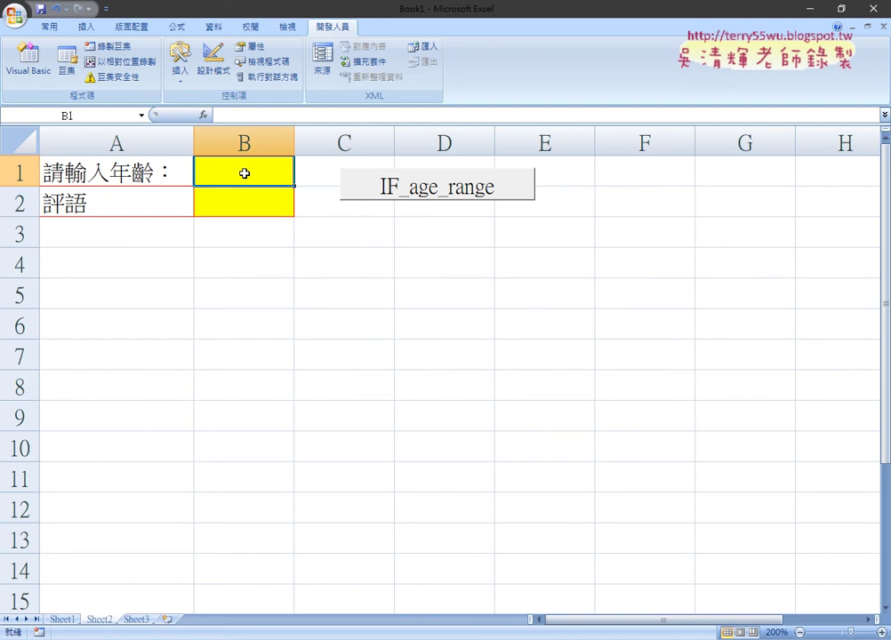
{"action": "type", "text": "16"}
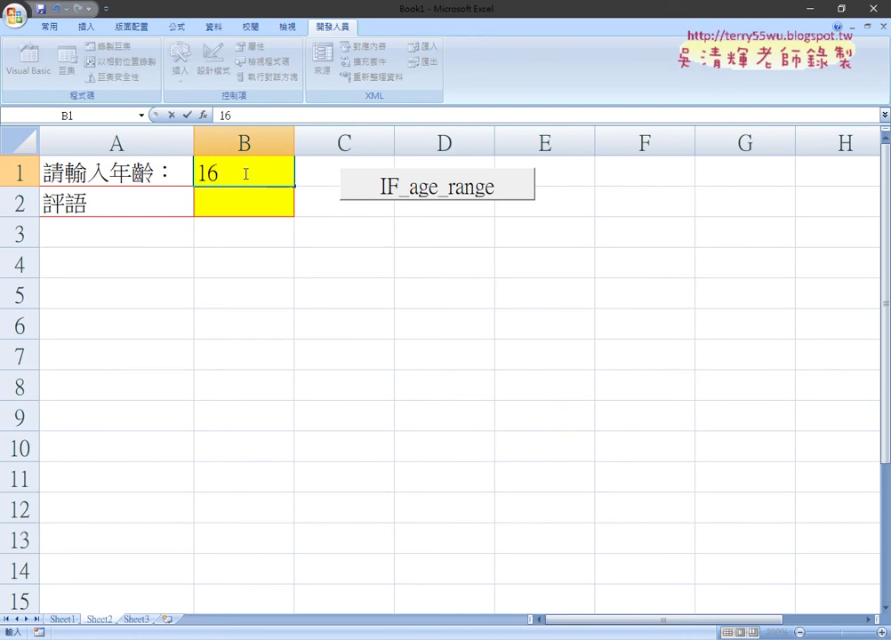
{"action": "left_click", "coordinate": [344, 324]}
{"action": "left_click", "coordinate": [259, 168]}
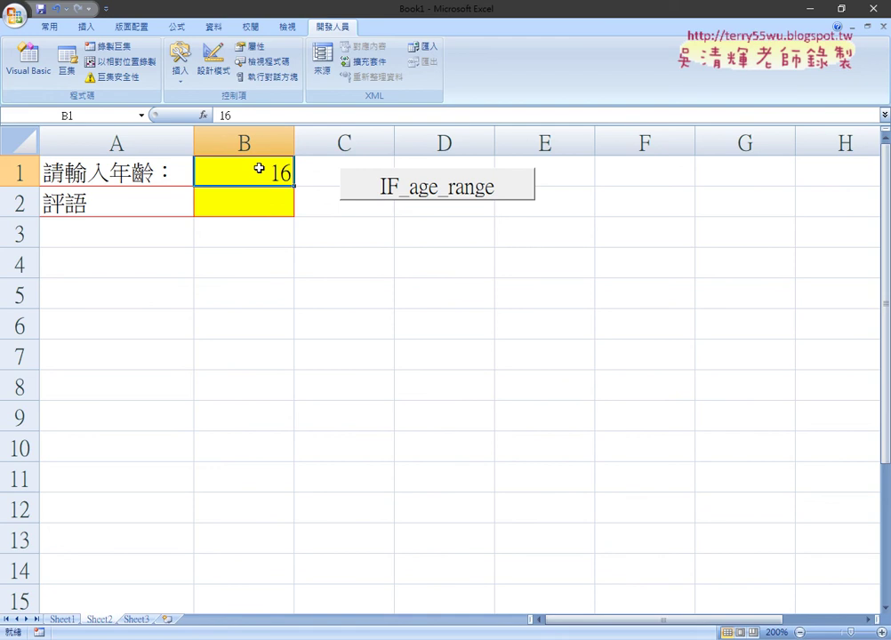
{"action": "left_click", "coordinate": [444, 294]}
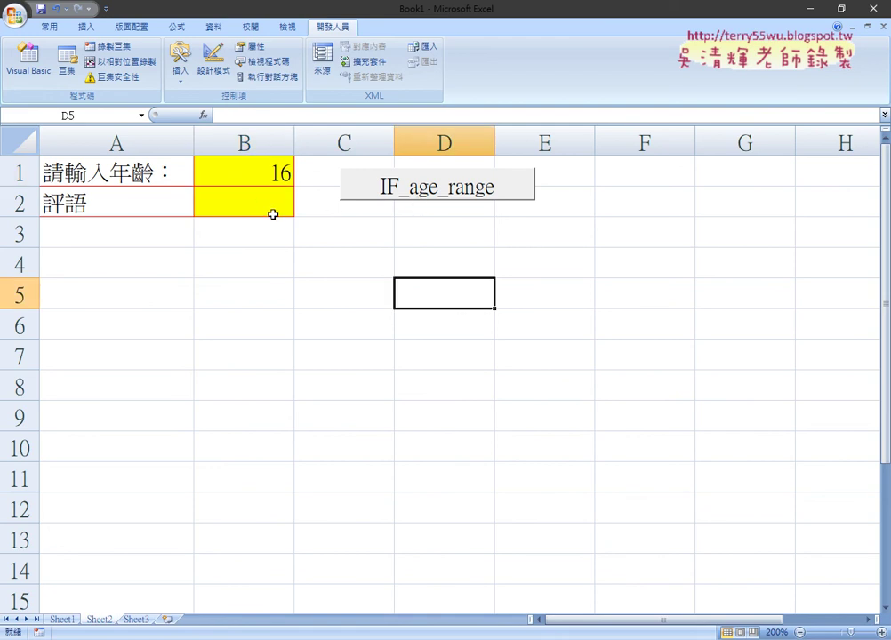
{"action": "left_click", "coordinate": [416, 192]}
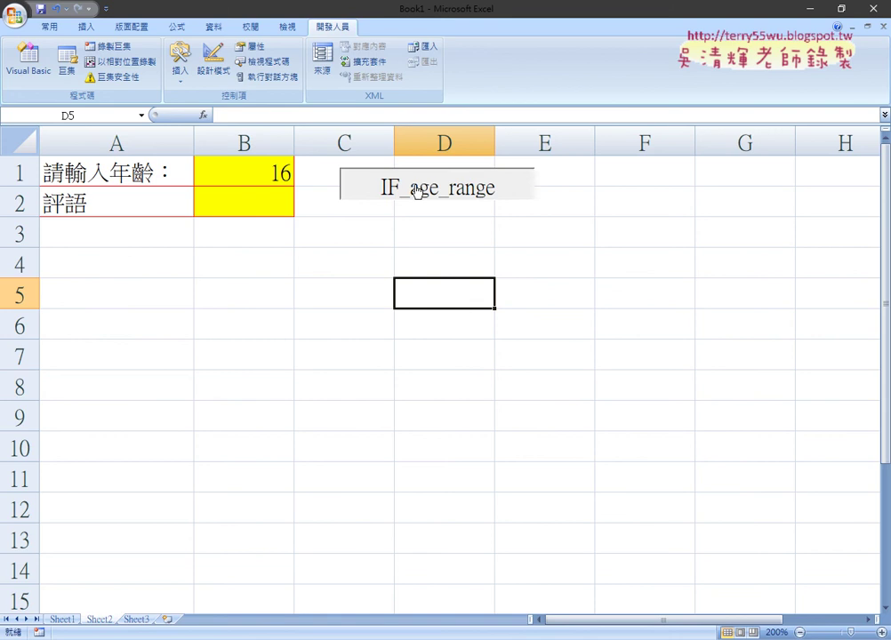
{"action": "left_click", "coordinate": [283, 203]}
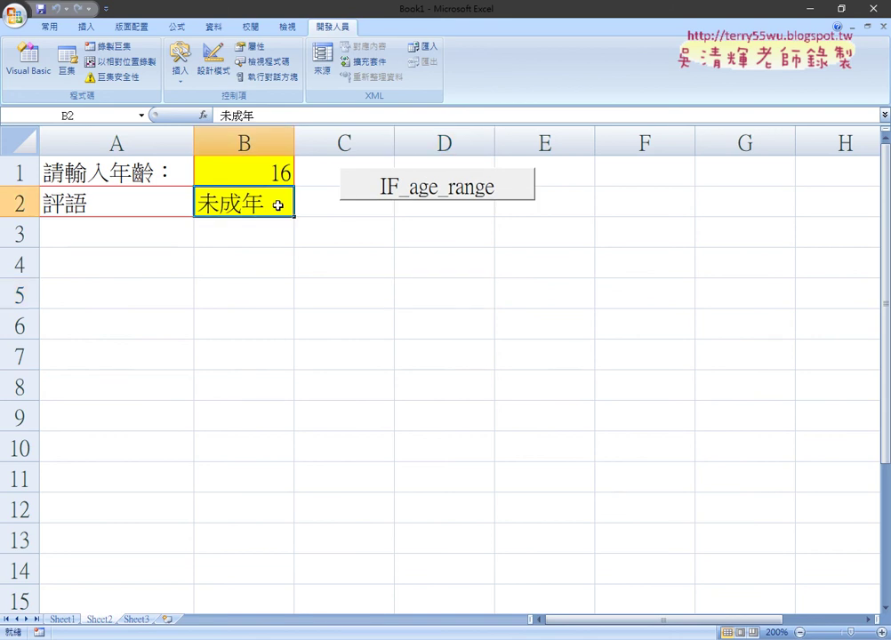
Enter age 30 in B1, rerun IF_age_range for 青年, and return to the VBA editor.
{"action": "left_click", "coordinate": [276, 172]}
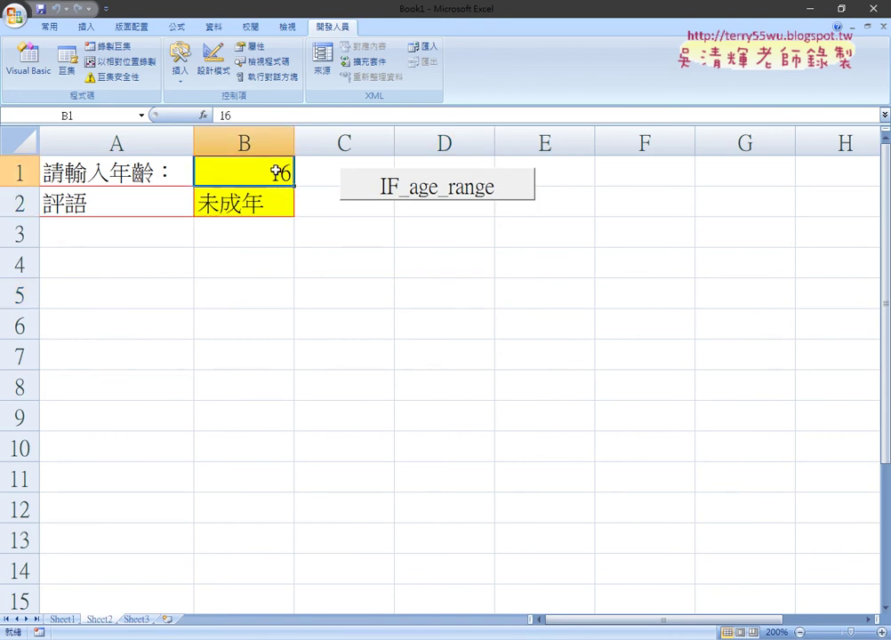
{"action": "type", "text": "30"}
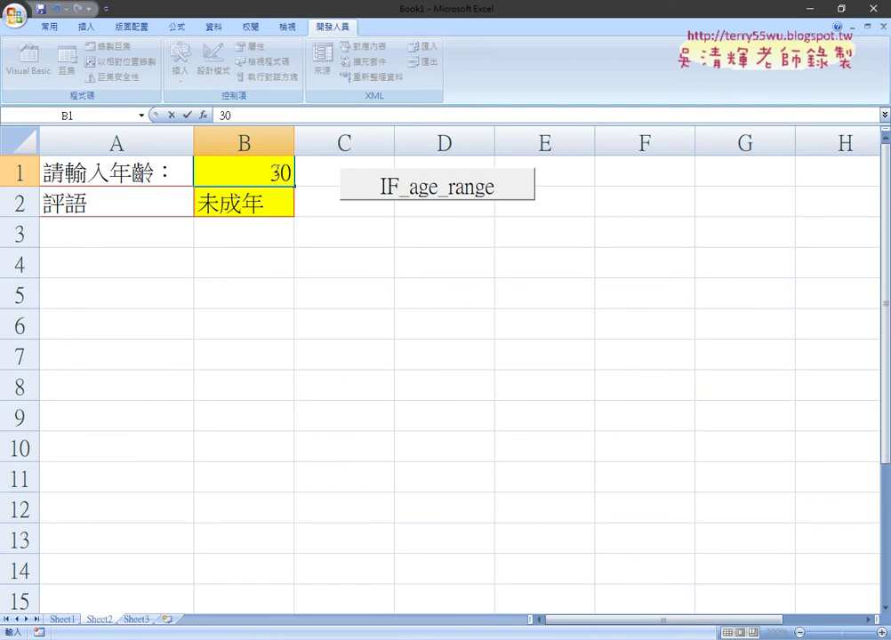
{"action": "left_click", "coordinate": [343, 293]}
{"action": "left_click", "coordinate": [428, 188]}
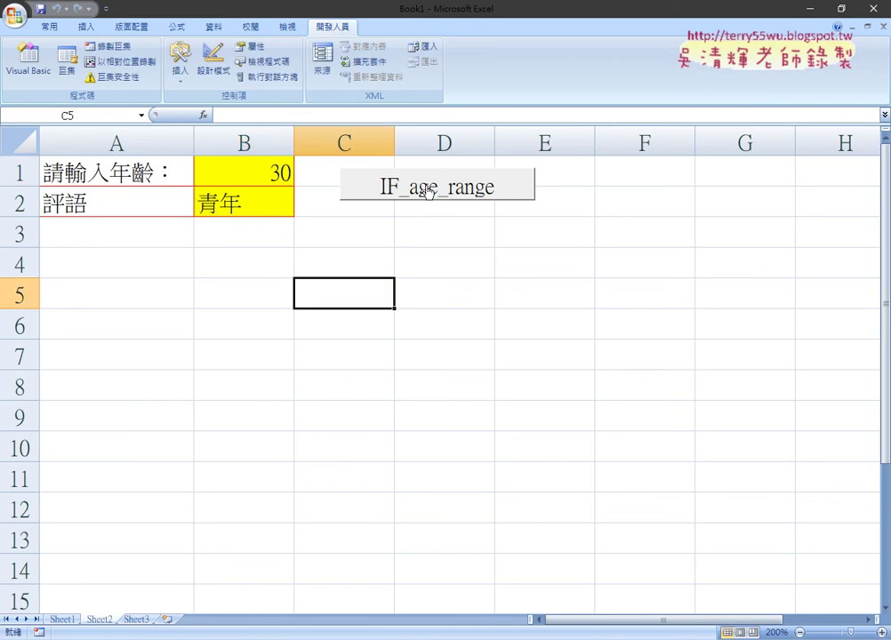
{"action": "left_click", "coordinate": [26, 60]}
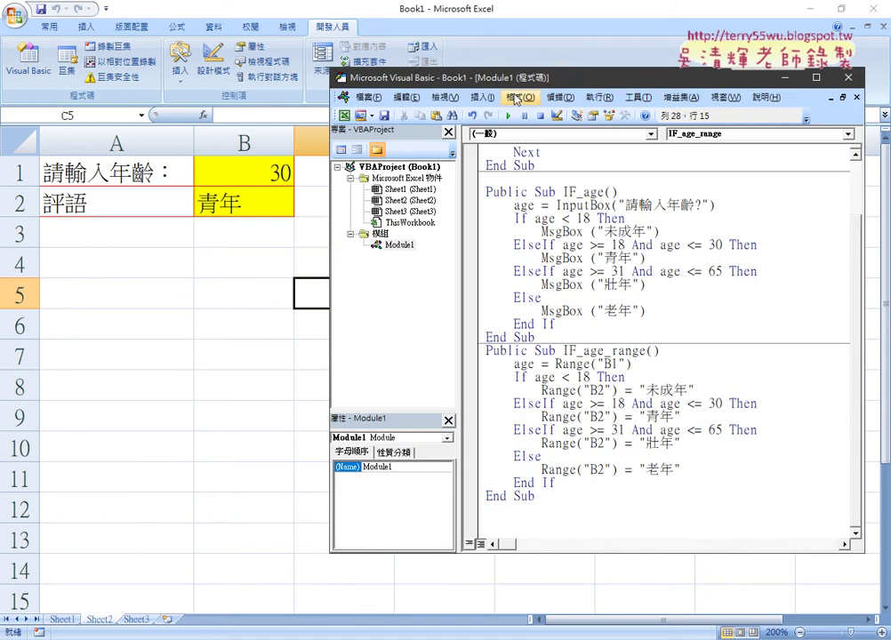
{"action": "mouse_move", "coordinate": [516, 70]}
{"action": "left_mouse_down"}
{"action": "mouse_move", "coordinate": [527, 223]}
{"action": "mouse_move", "coordinate": [453, 225]}
{"action": "left_mouse_up"}
{"action": "scroll", "coordinate": [587, 344], "scroll_direction": "down", "scroll_amount": 2}
{"action": "scroll", "coordinate": [587, 344], "scroll_direction": "down", "scroll_amount": 2}
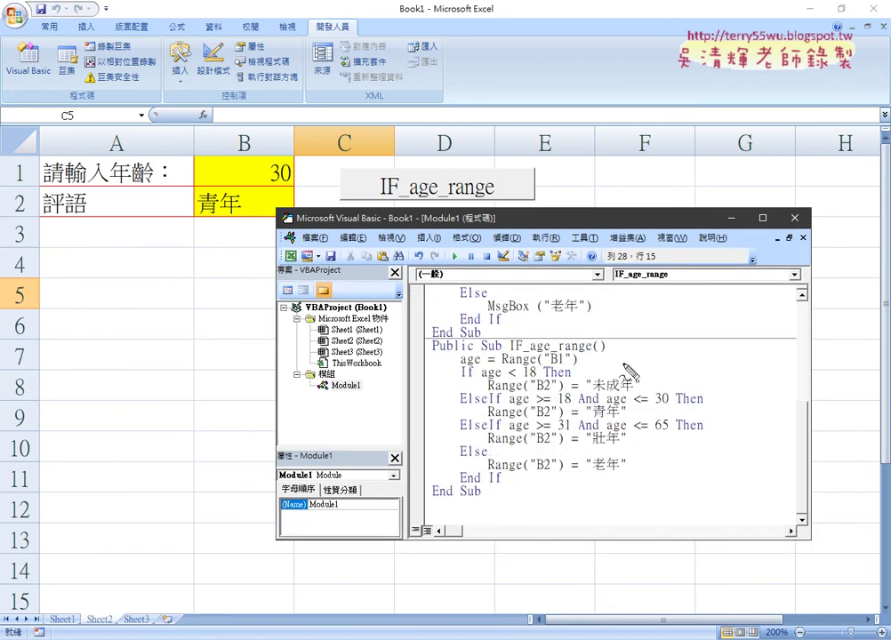
{"action": "left_click_drag", "start_coordinate": [580, 363], "coordinate": [501, 361]}
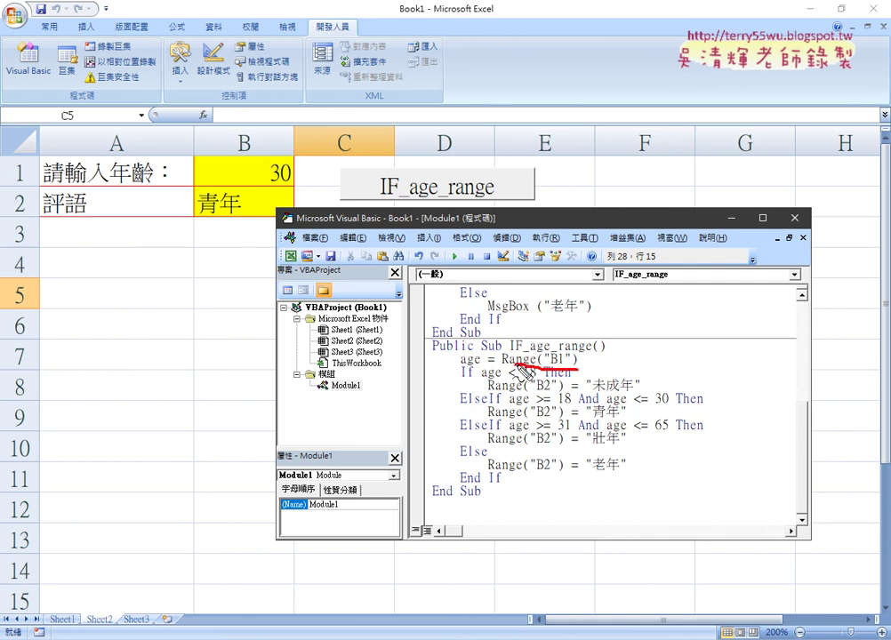
{"action": "mouse_move", "coordinate": [283, 149]}
{"action": "left_mouse_down"}
{"action": "mouse_move", "coordinate": [273, 148]}
{"action": "mouse_move", "coordinate": [529, 331]}
{"action": "mouse_move", "coordinate": [530, 346]}
{"action": "left_mouse_up"}
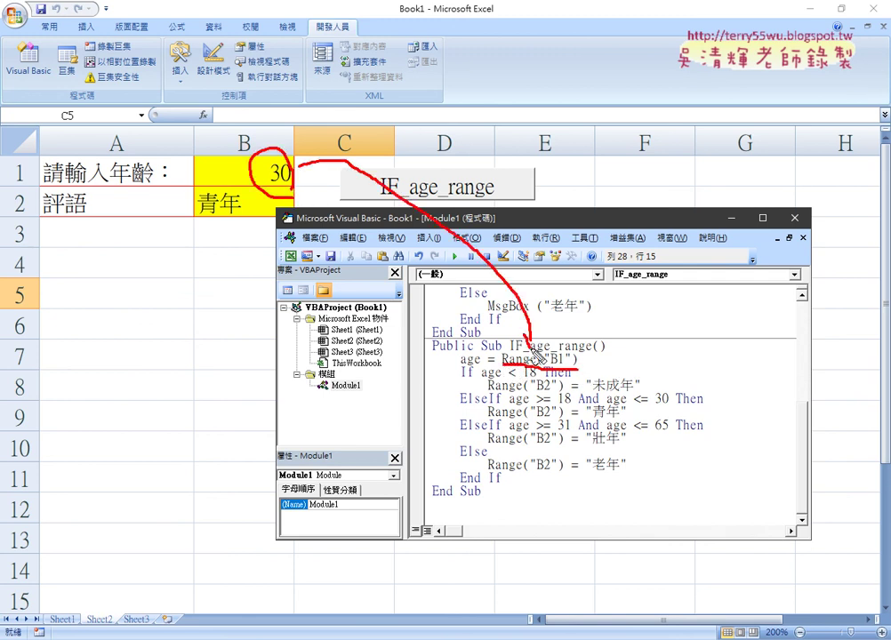
{"action": "left_click_drag", "start_coordinate": [480, 364], "coordinate": [459, 364]}
{"action": "mouse_move", "coordinate": [560, 388]}
{"action": "left_mouse_down"}
{"action": "mouse_move", "coordinate": [247, 267]}
{"action": "mouse_move", "coordinate": [235, 231]}
{"action": "mouse_move", "coordinate": [274, 255]}
{"action": "left_mouse_up"}
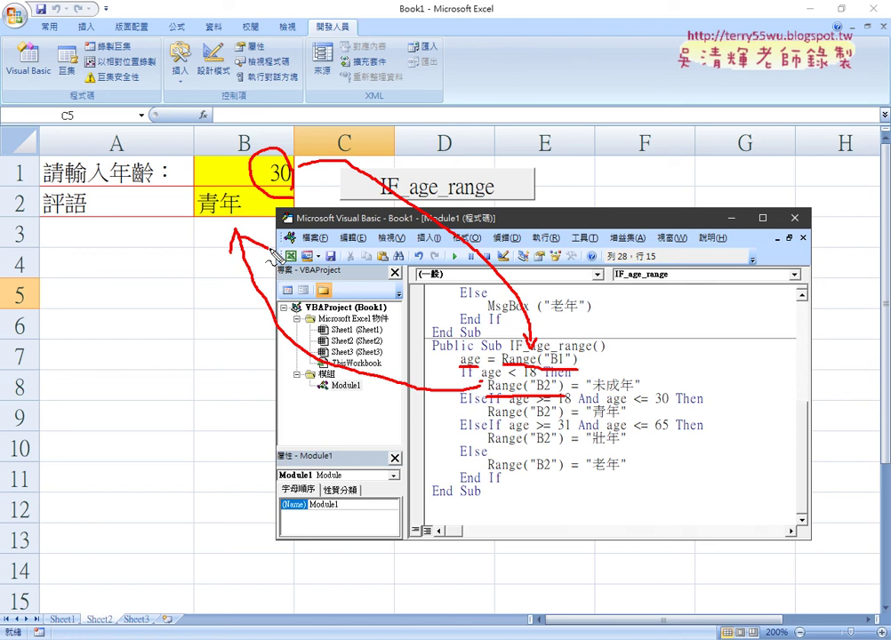
{"action": "left_click_drag", "start_coordinate": [49, 36], "coordinate": [57, 94]}
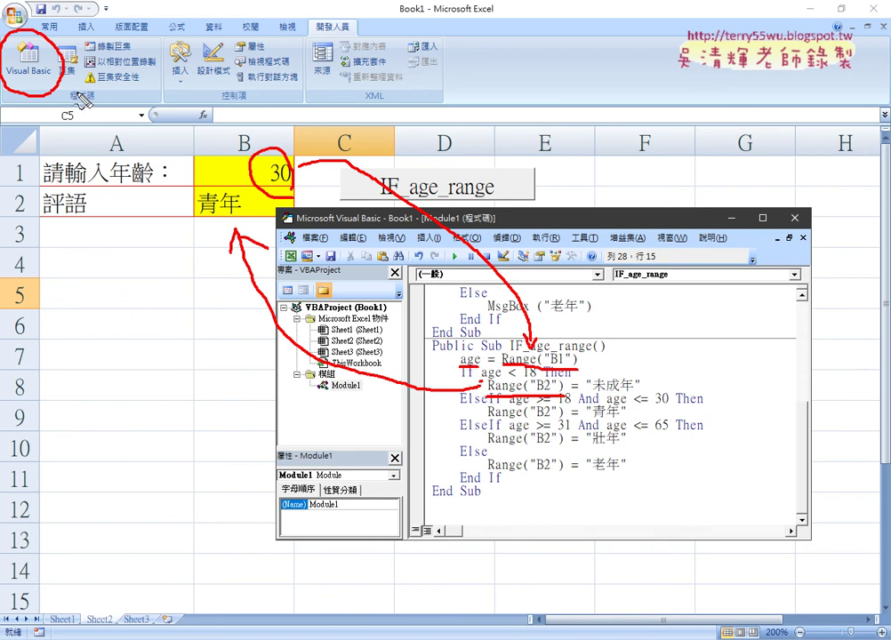
{"action": "left_click_drag", "start_coordinate": [18, 78], "coordinate": [45, 78]}
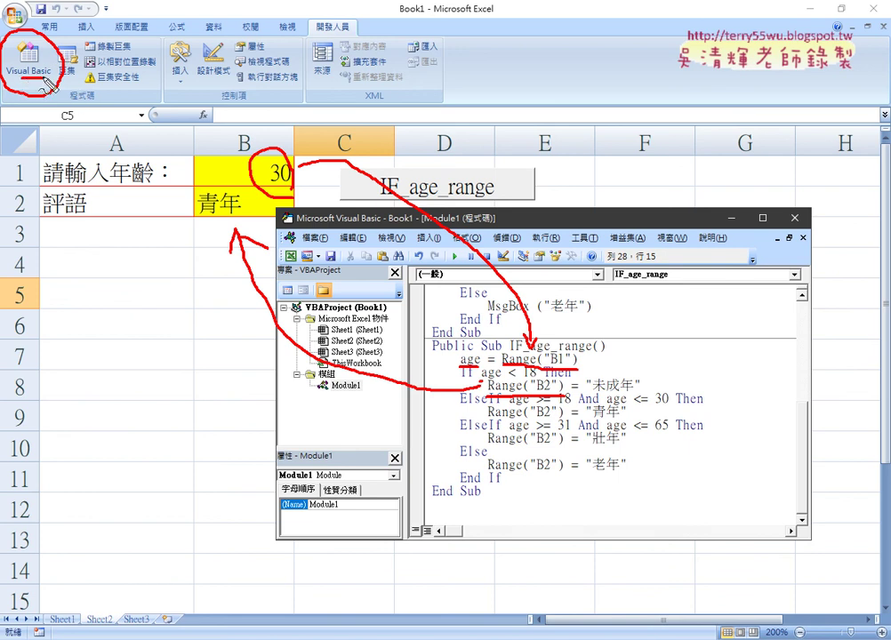
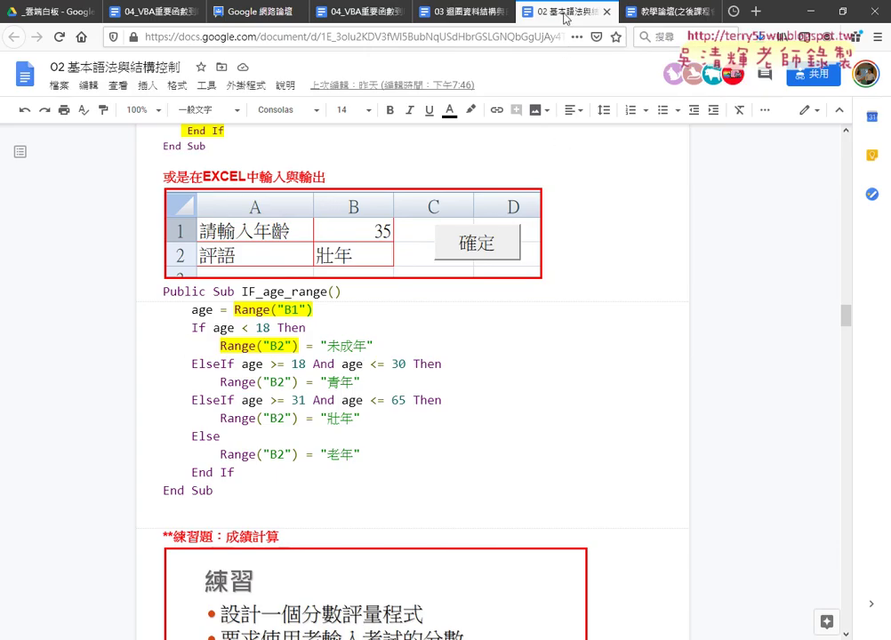
Scroll back up from page 7 to page 6 to show the IF_age InputBox and MsgBox code block.
{"action": "left_click_drag", "start_coordinate": [848, 326], "coordinate": [854, 311]}
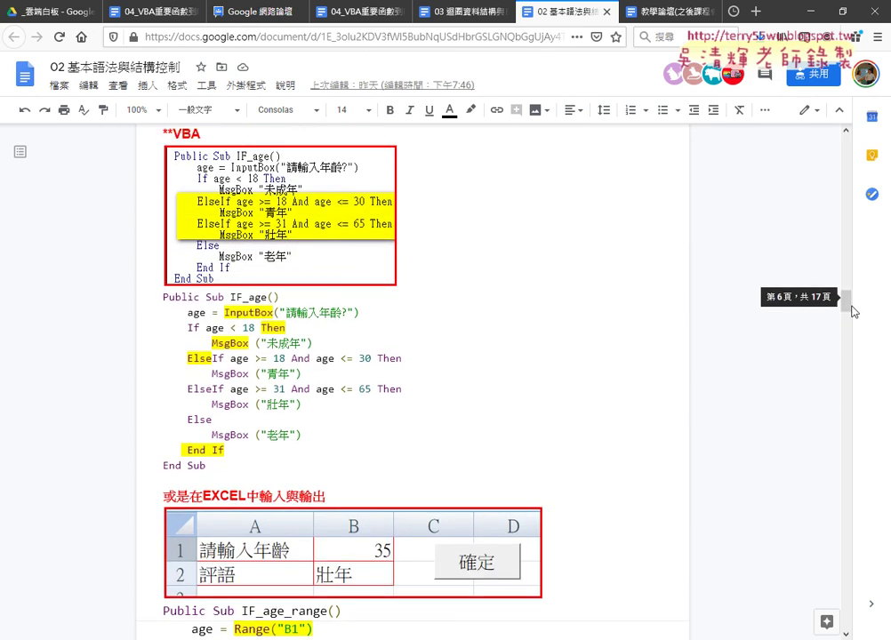